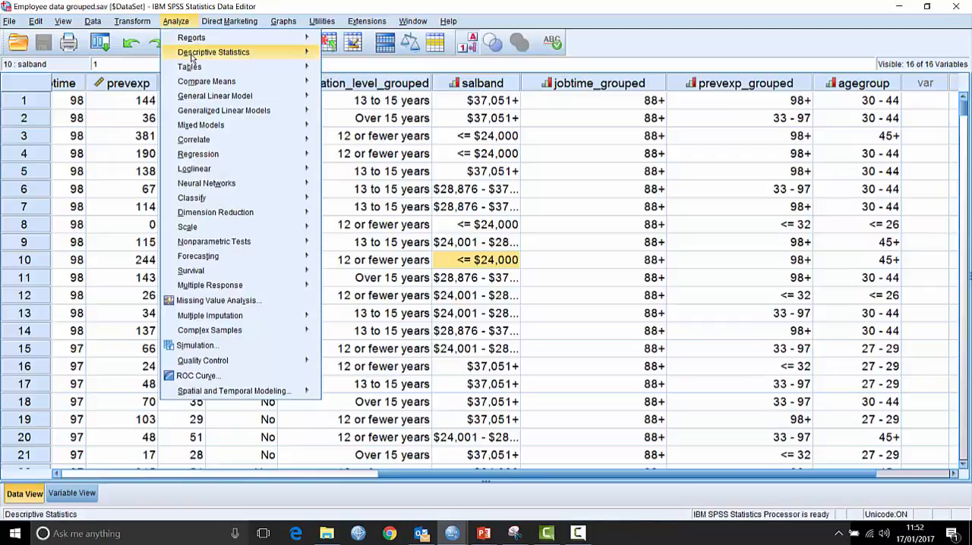
- Start a Crosstabs analysis and assign jobtime_grouped as the row variable
mouse_move(195, 54)
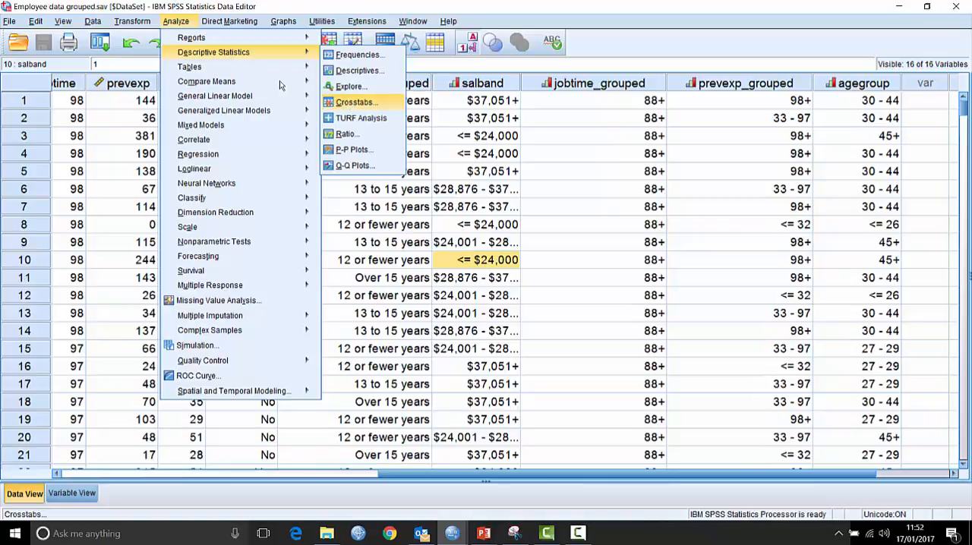
click(351, 104)
drag(345, 80, 328, 69)
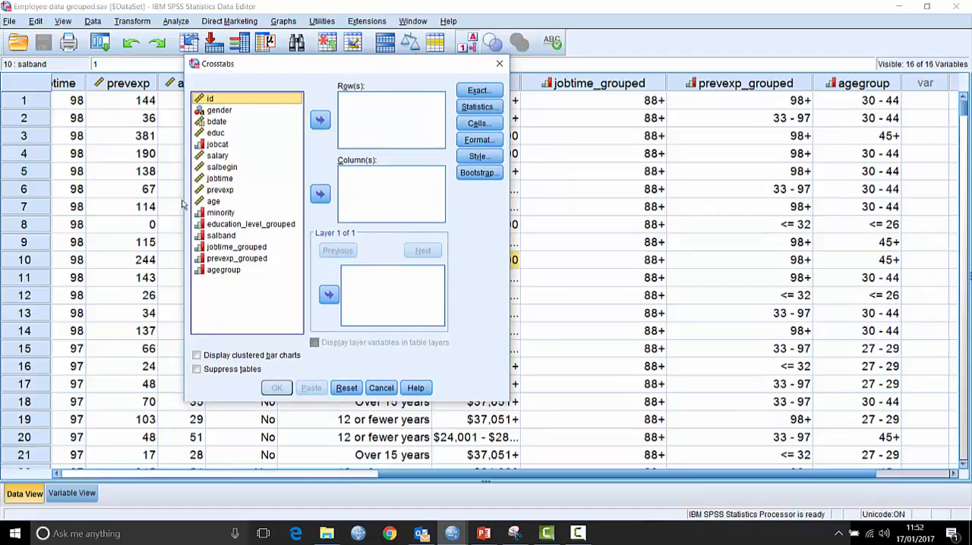
click(229, 249)
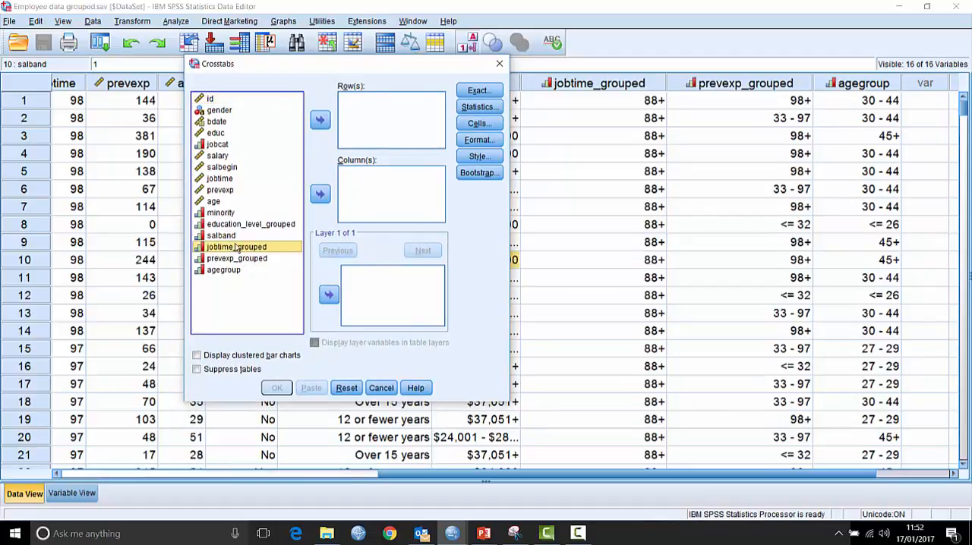
click(320, 122)
- Add gender, jobcat and minority as column variables of the crosstab
click(202, 112)
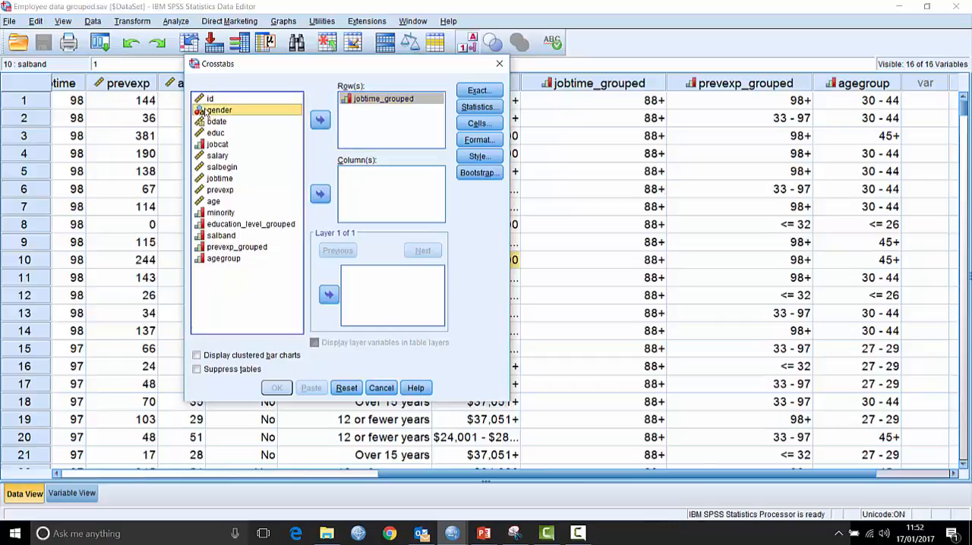
click(320, 194)
click(218, 132)
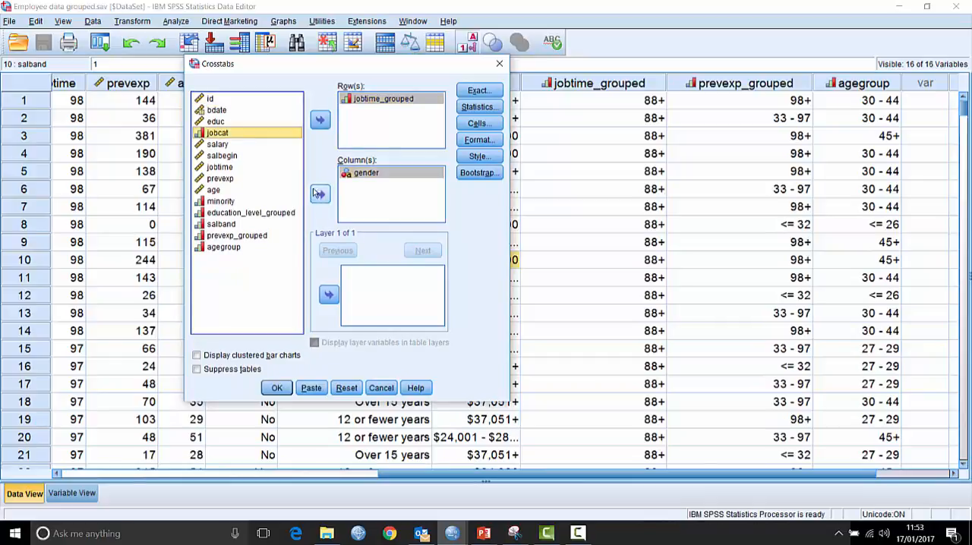
click(320, 194)
click(226, 191)
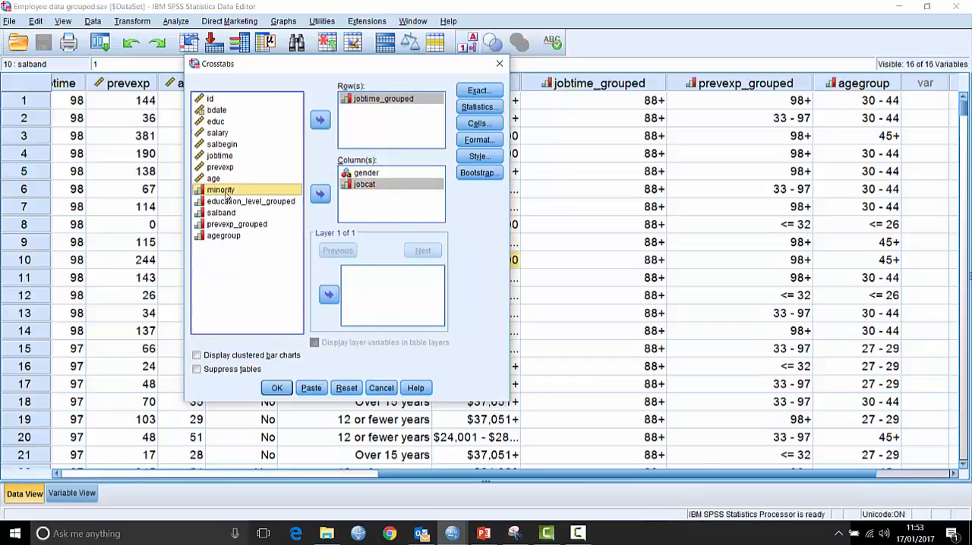
click(320, 194)
- Add education_level_grouped, salband, prevexp_grouped and agegroup to the crosstab's column variables
click(229, 192)
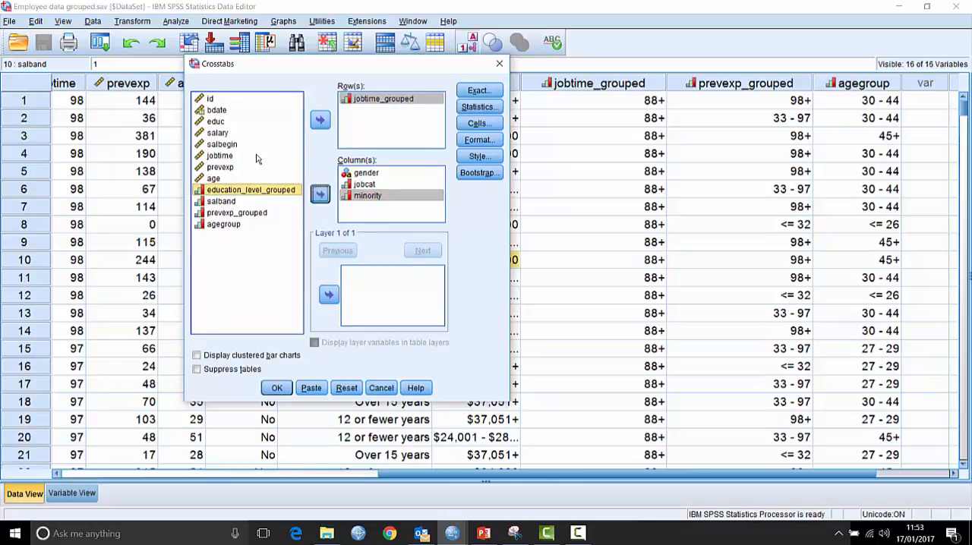
click(320, 194)
click(236, 191)
click(320, 194)
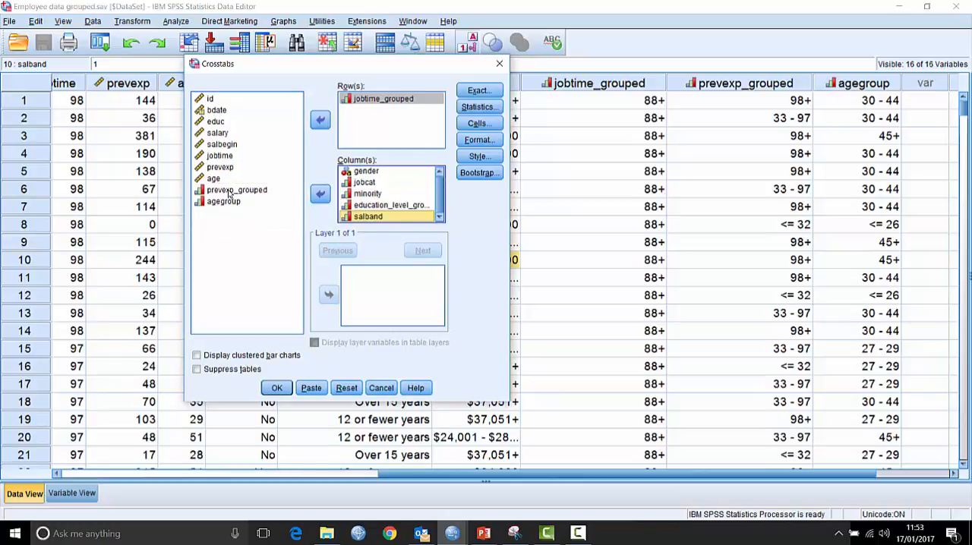
click(230, 191)
click(320, 195)
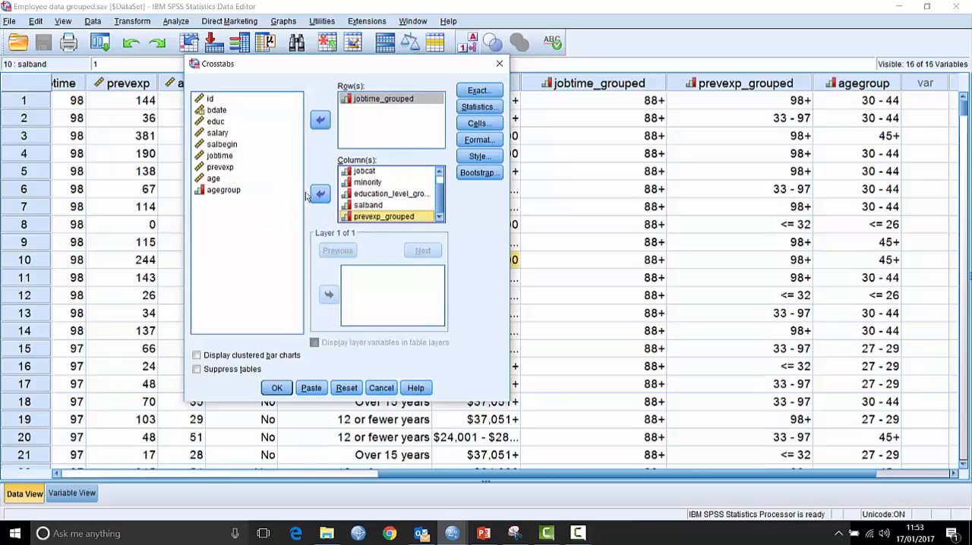
click(223, 192)
click(320, 194)
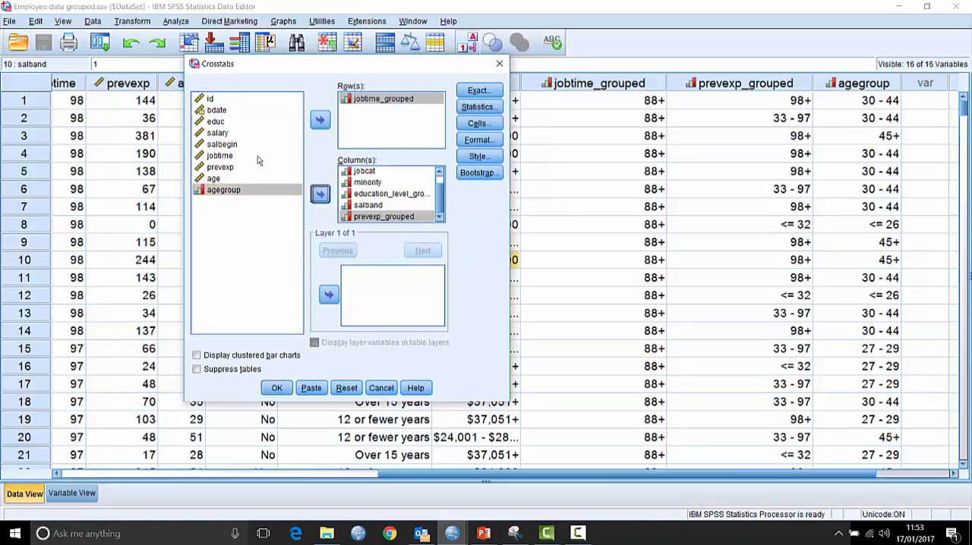
- Include the Chi-square statistic in the crosstabs and run the analysis
click(479, 107)
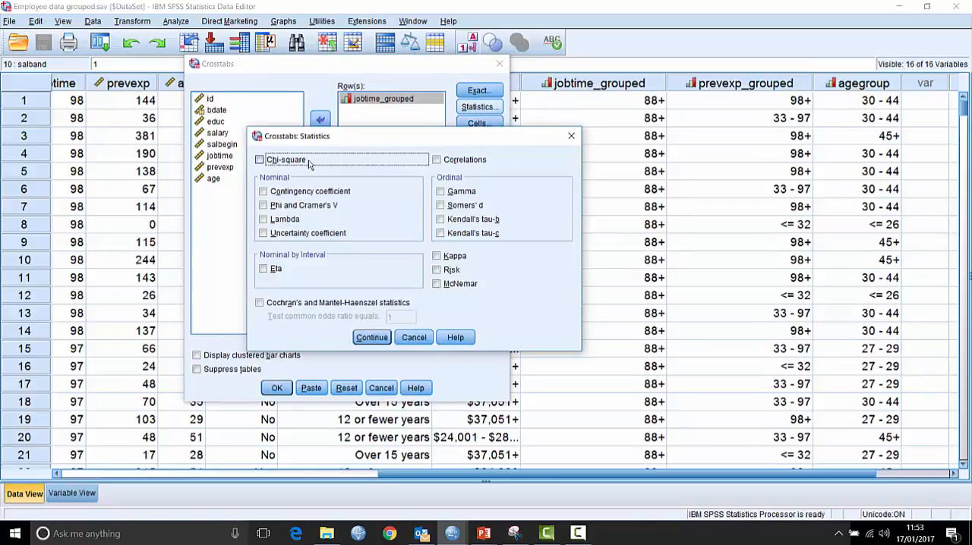
click(272, 160)
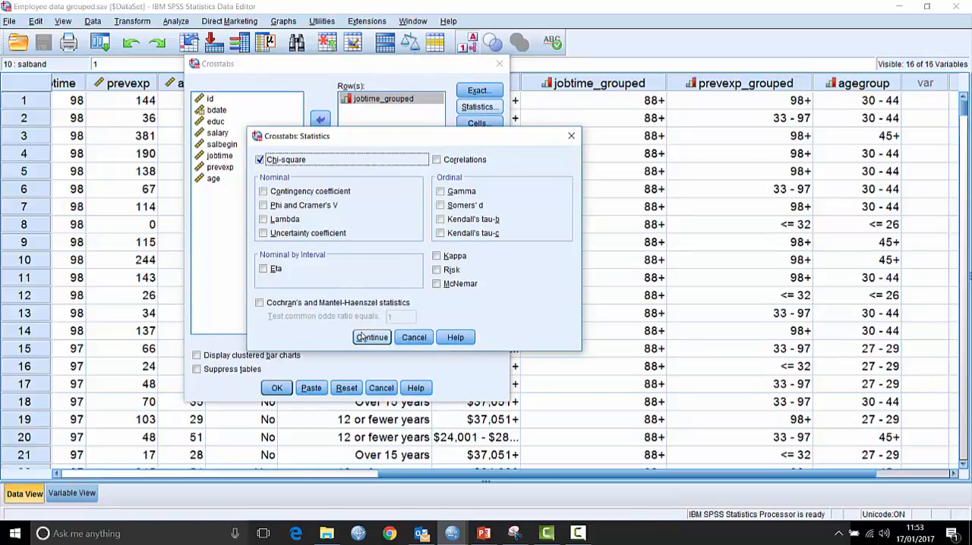
key(Return)
click(277, 388)
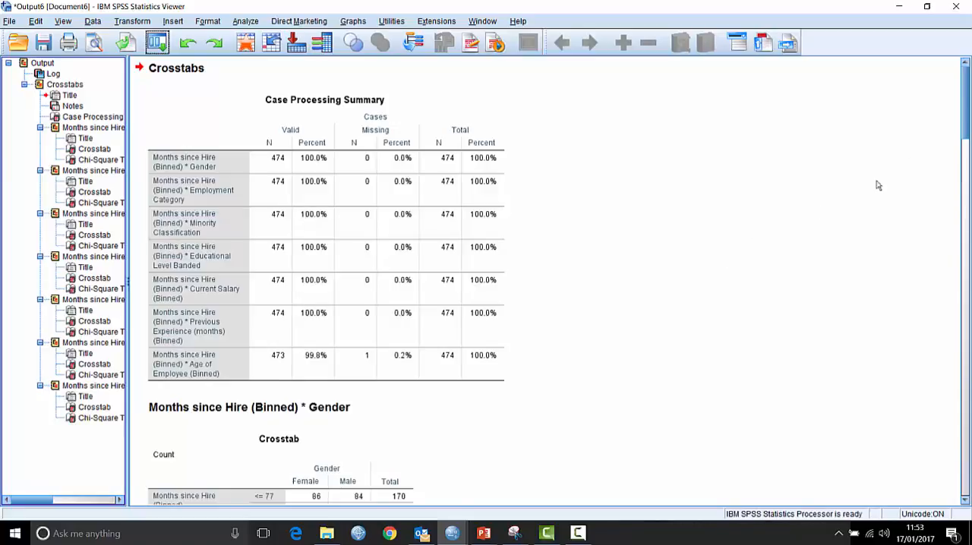
- Delete all the crosstabs output from the output document
drag(966, 124, 965, 95)
click(37, 64)
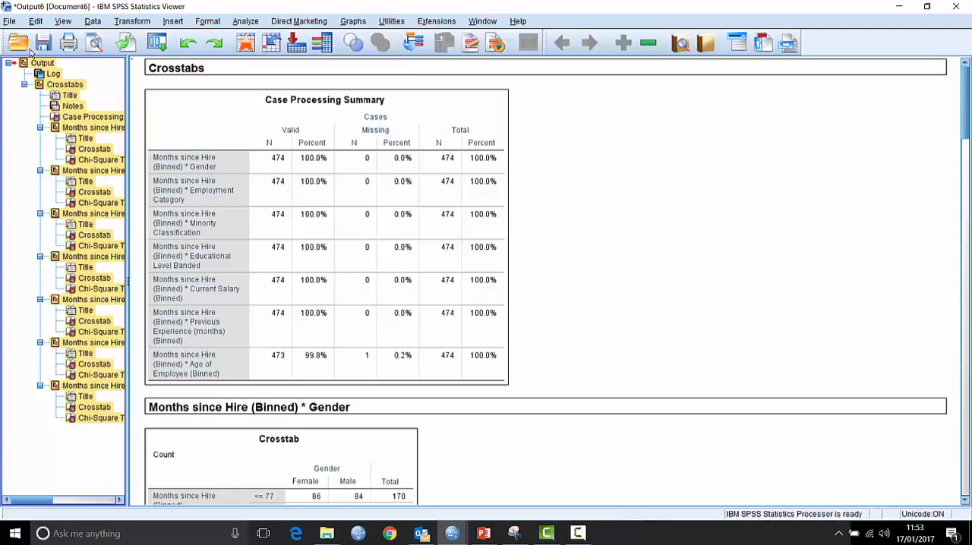
key(Delete)
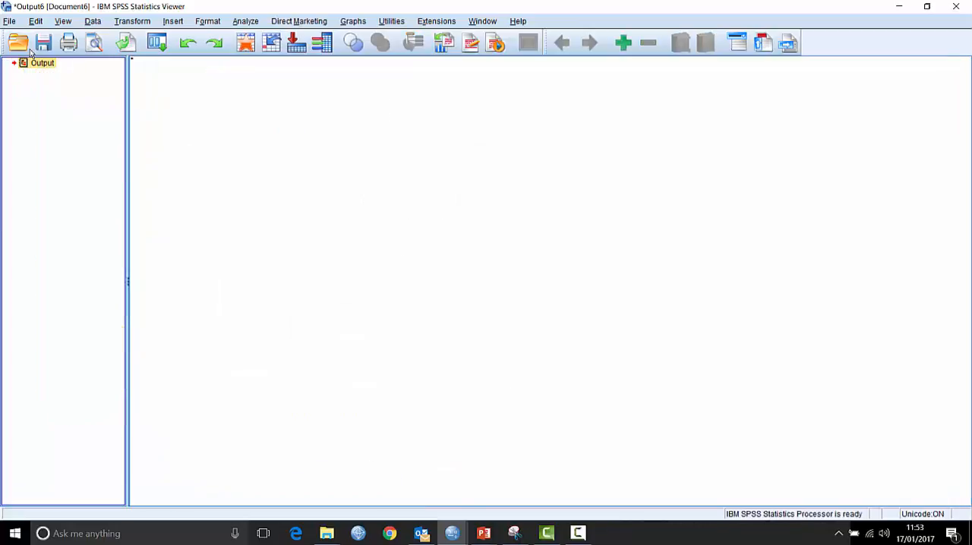
- Recall the recently used Crosstabs dialog and open its table style settings
click(125, 42)
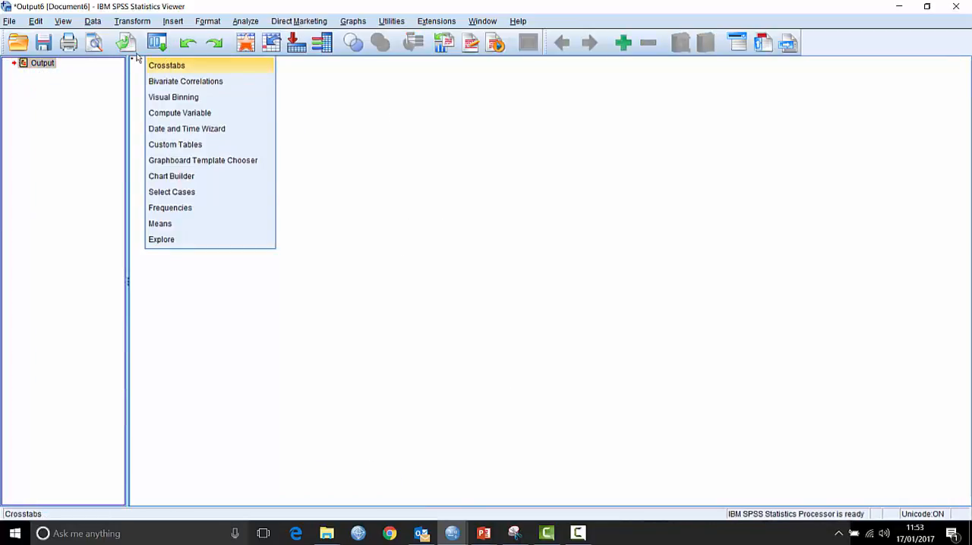
click(171, 65)
drag(281, 66, 251, 68)
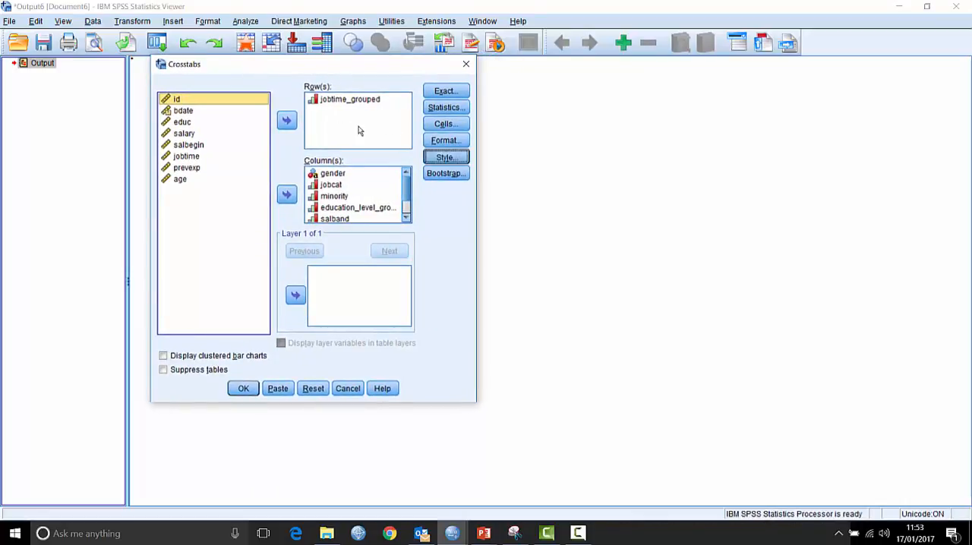
click(447, 157)
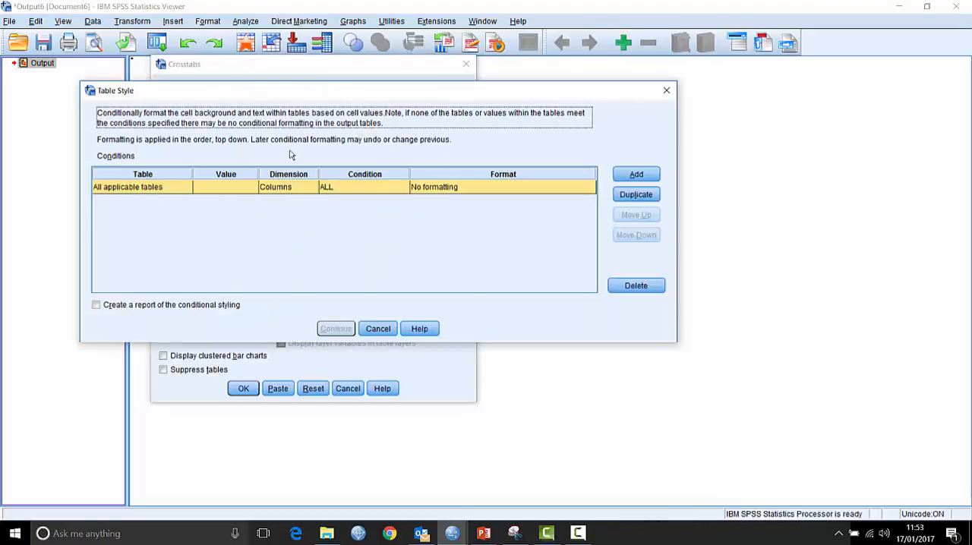
- Apply the conditional style to Significance values in the Chi Square Tests tables
click(123, 188)
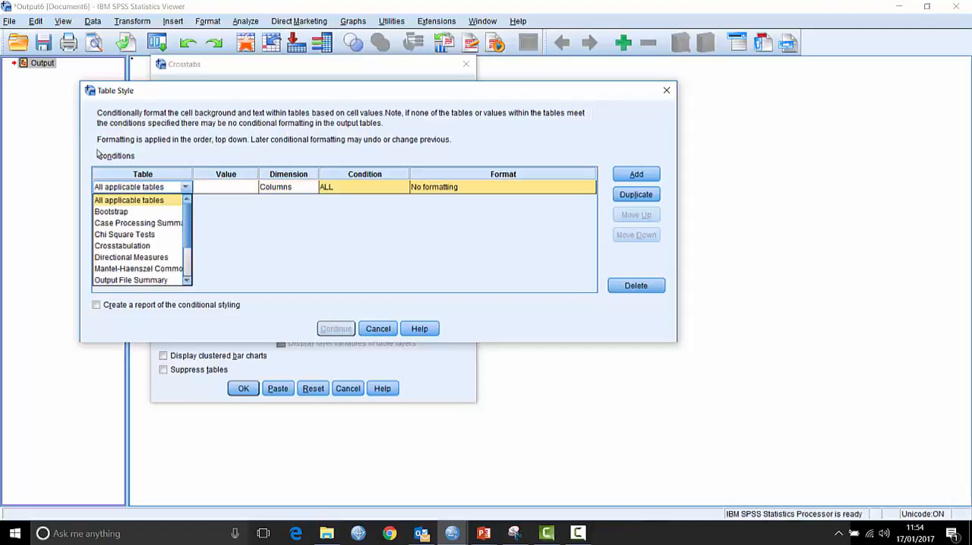
click(121, 237)
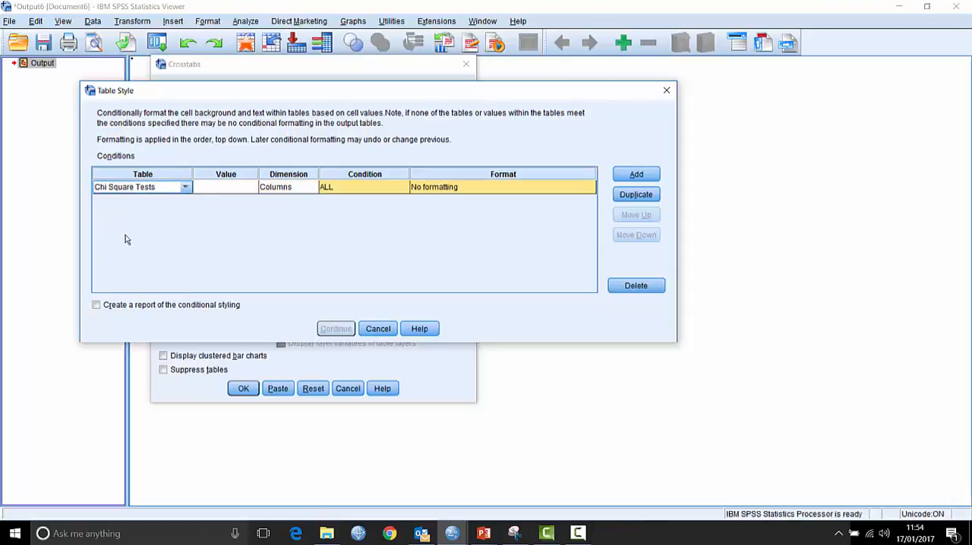
click(251, 190)
click(250, 187)
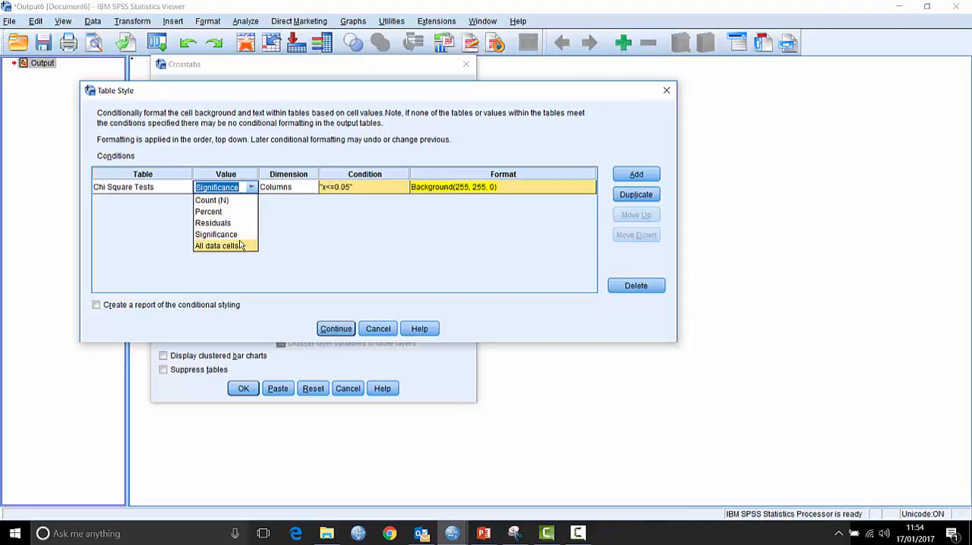
click(187, 190)
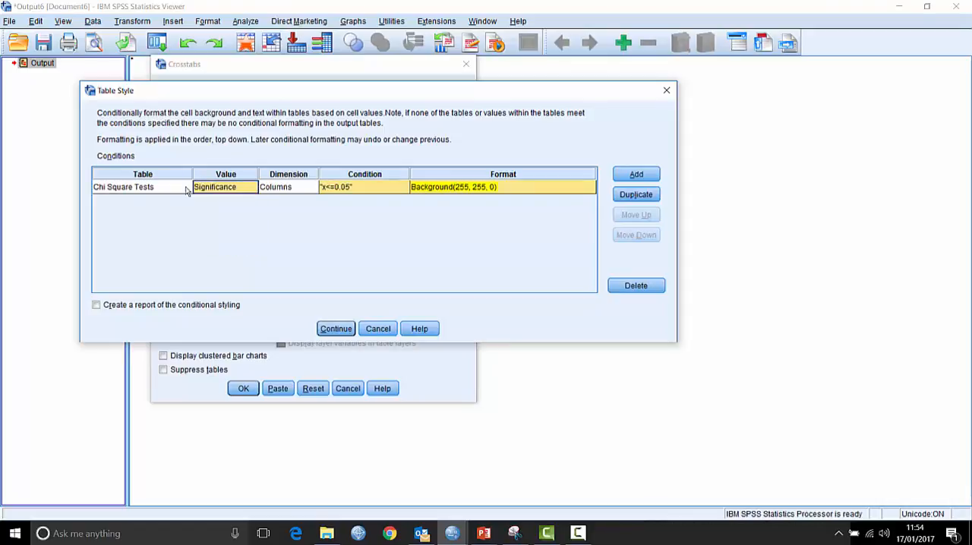
- Set the style condition to values Less Than 0.05
click(389, 190)
click(403, 189)
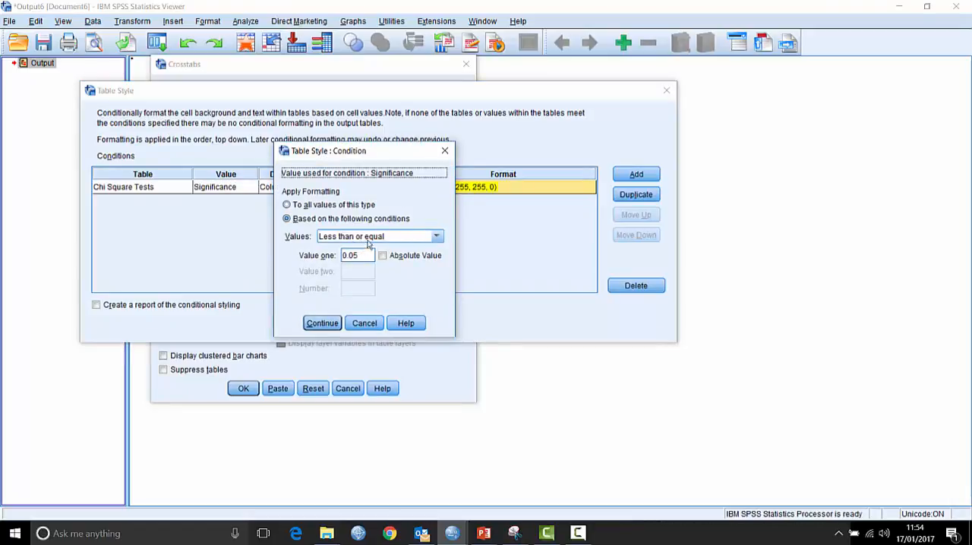
click(387, 239)
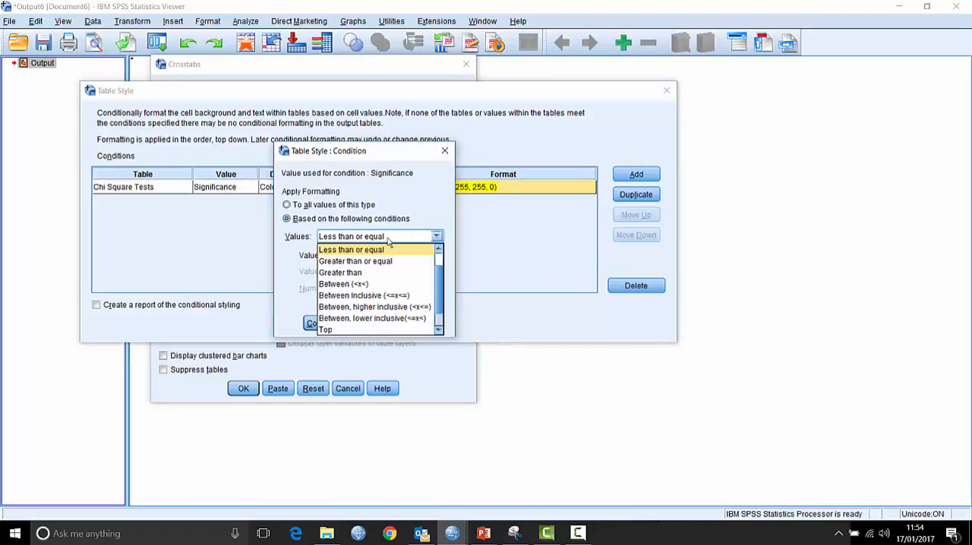
click(438, 249)
click(357, 249)
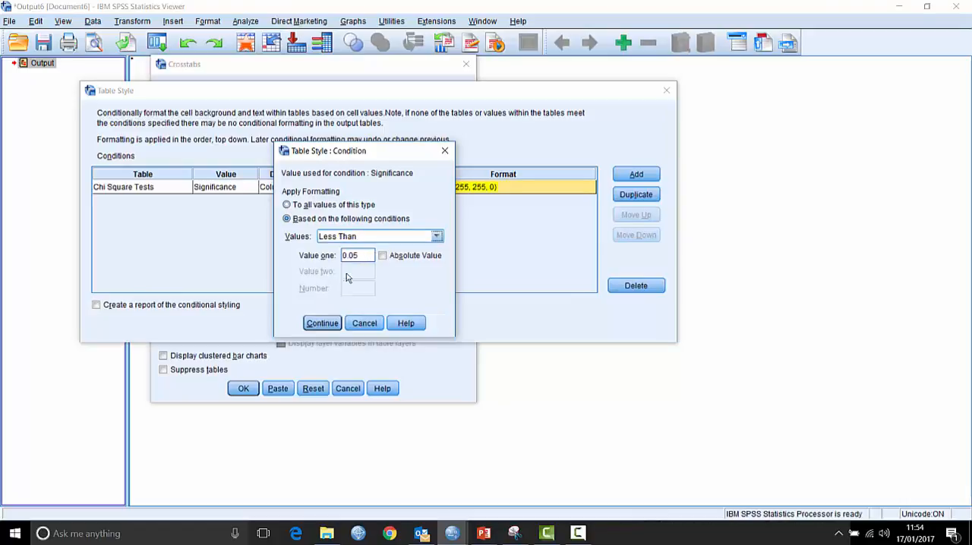
click(316, 323)
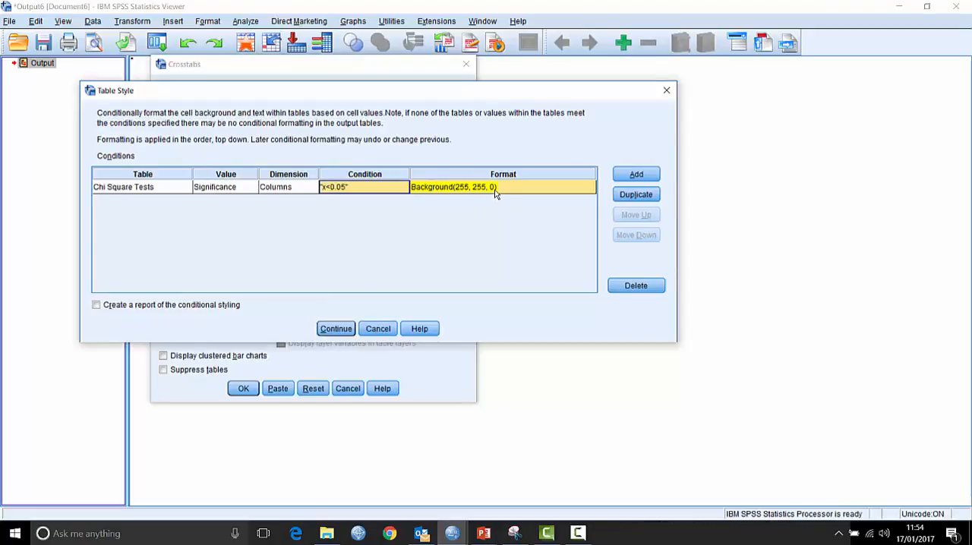
- Set the conditional format's background to light yellow (251, 248, 115) and run the crosstabs with this table style
click(550, 192)
click(588, 190)
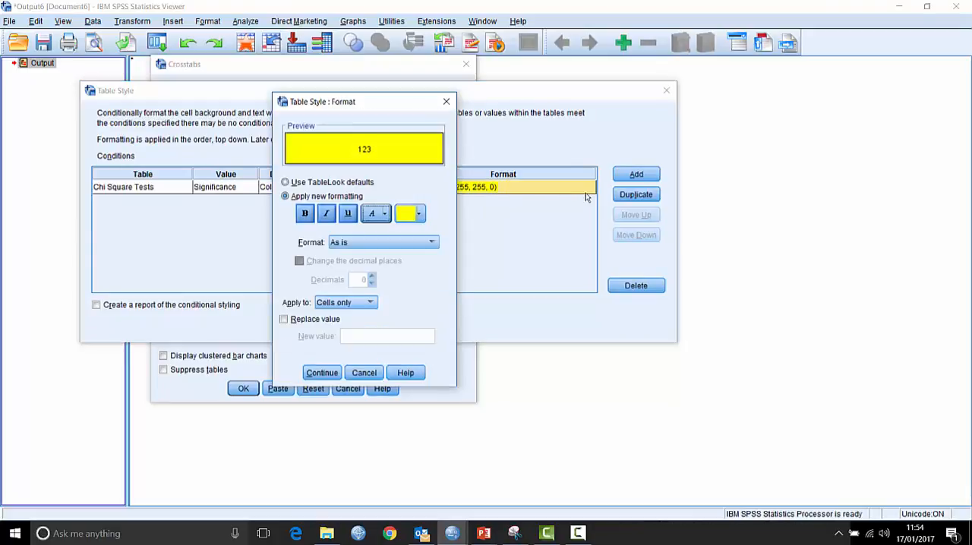
click(418, 214)
click(435, 285)
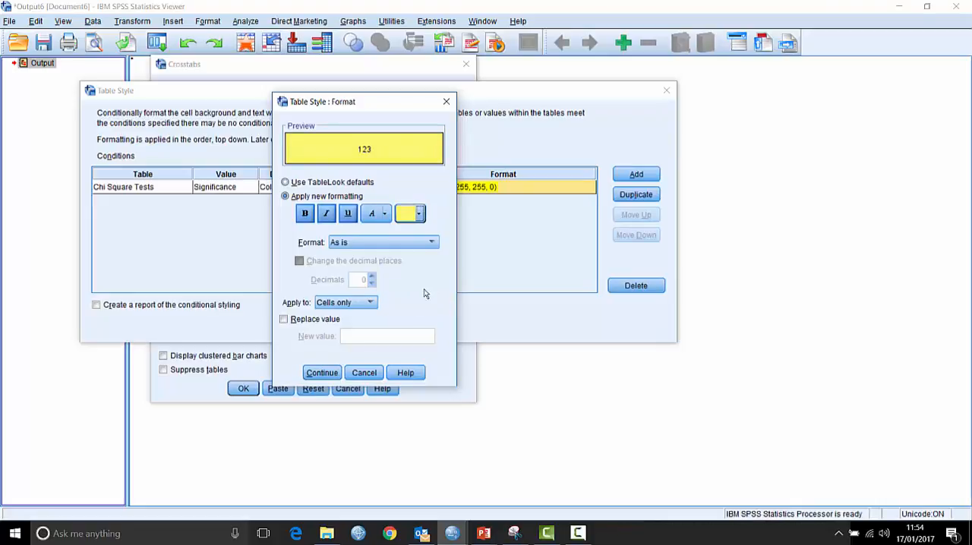
click(322, 372)
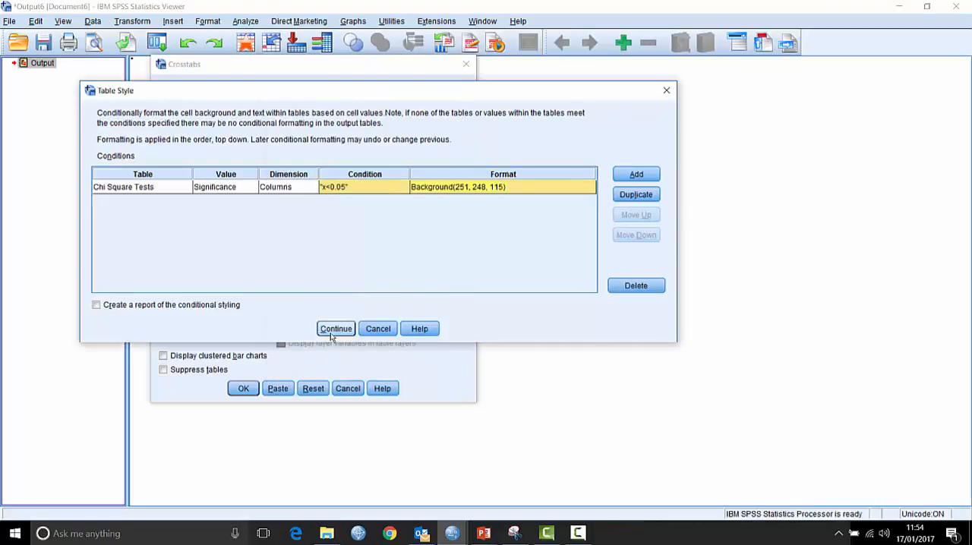
click(335, 329)
click(243, 388)
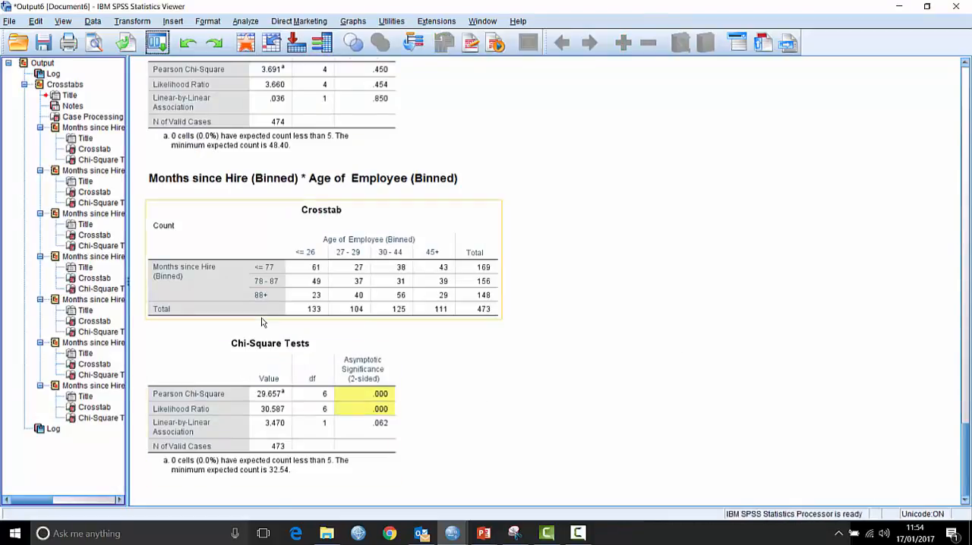
- Review the Chi-Square Tests tables of all the crosstabs for highlighted significance values
scroll(263, 314, up, 15)
scroll(262, 314, up, 15)
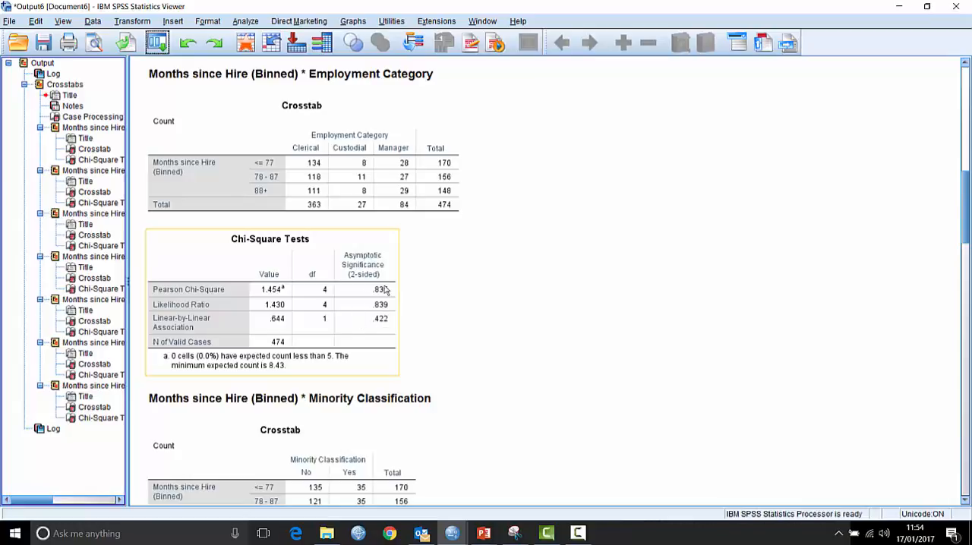
scroll(487, 288, down, 3)
scroll(487, 288, down, 15)
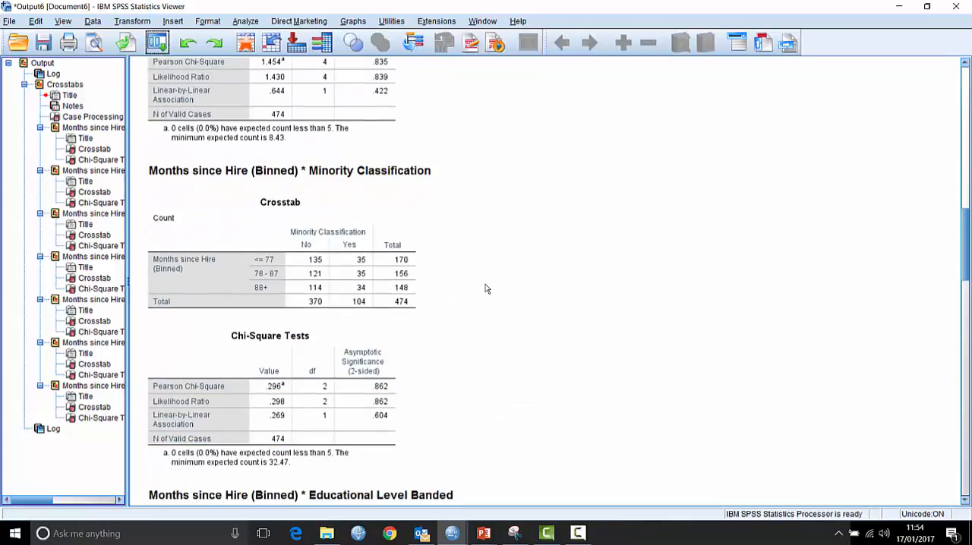
scroll(487, 243, down, 15)
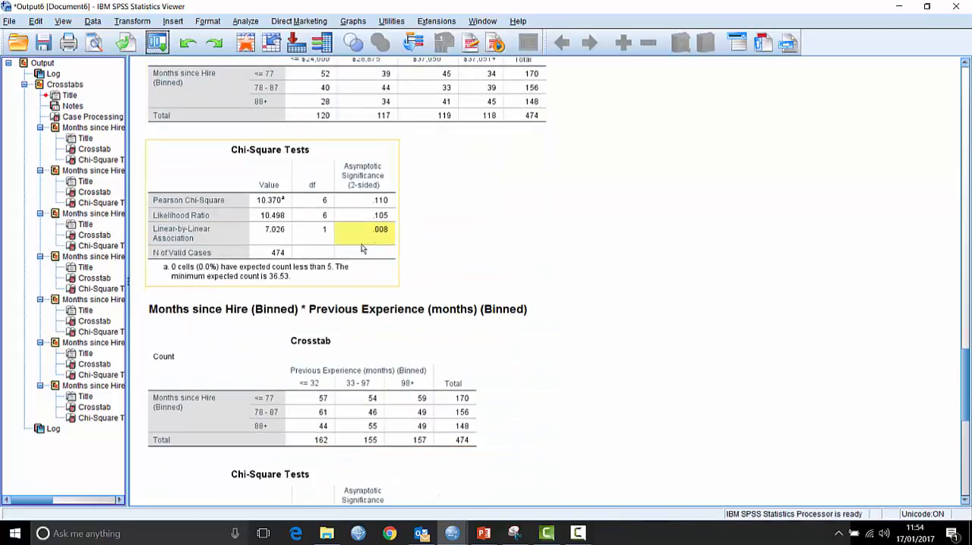
scroll(459, 228, down, 3)
scroll(459, 228, down, 20)
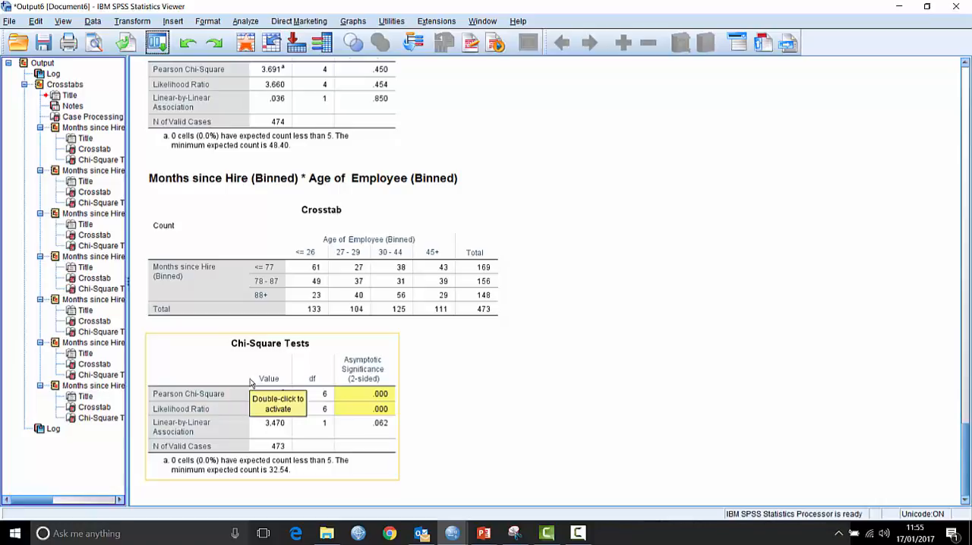
- Delete all the crosstabs output from the Viewer and switch to the employee data
click(30, 64)
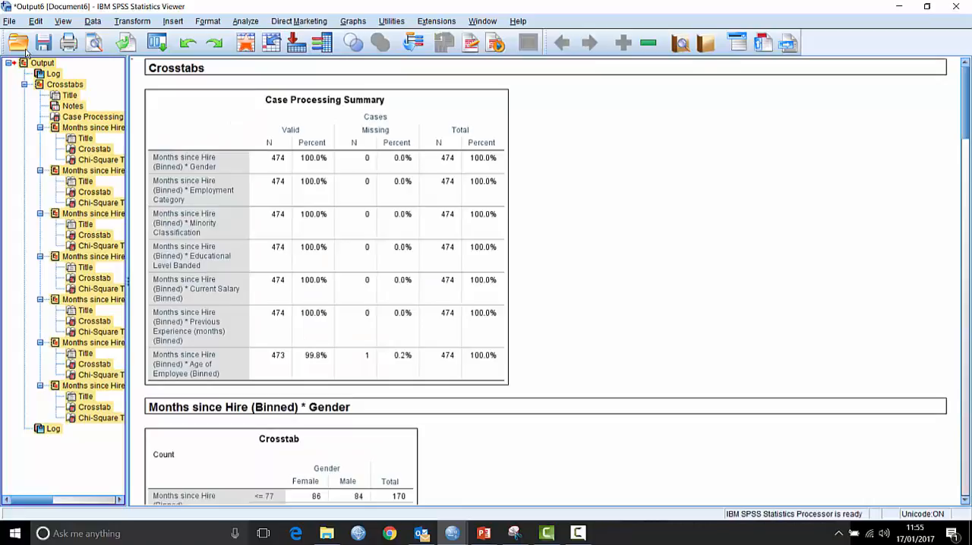
key(Delete)
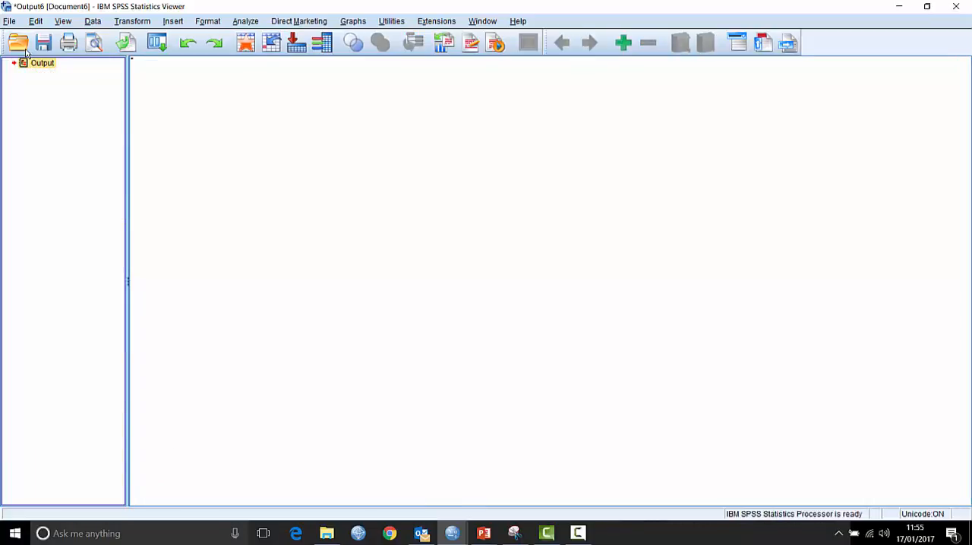
click(246, 43)
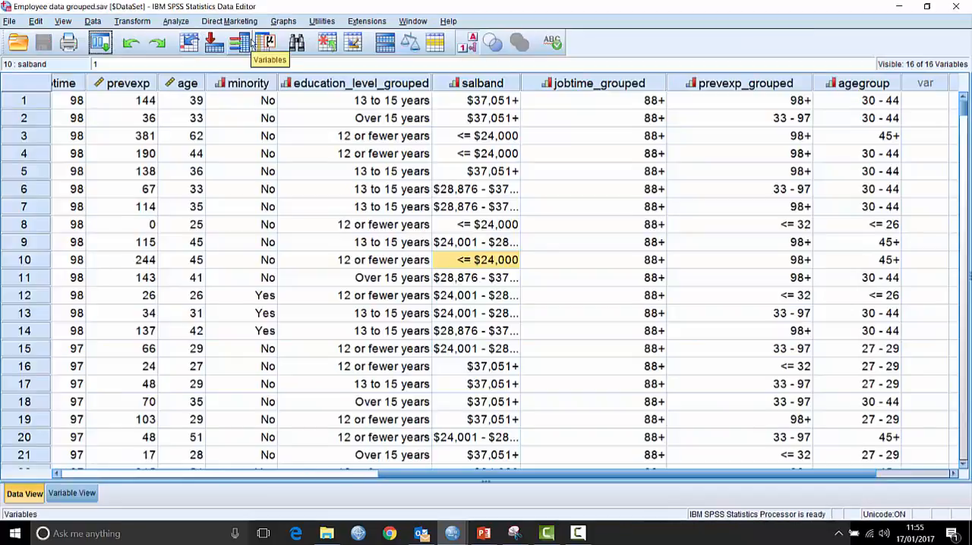
- Start a Bivariate Correlations analysis with the variables educ, salary, salbegin and jobtime
click(180, 24)
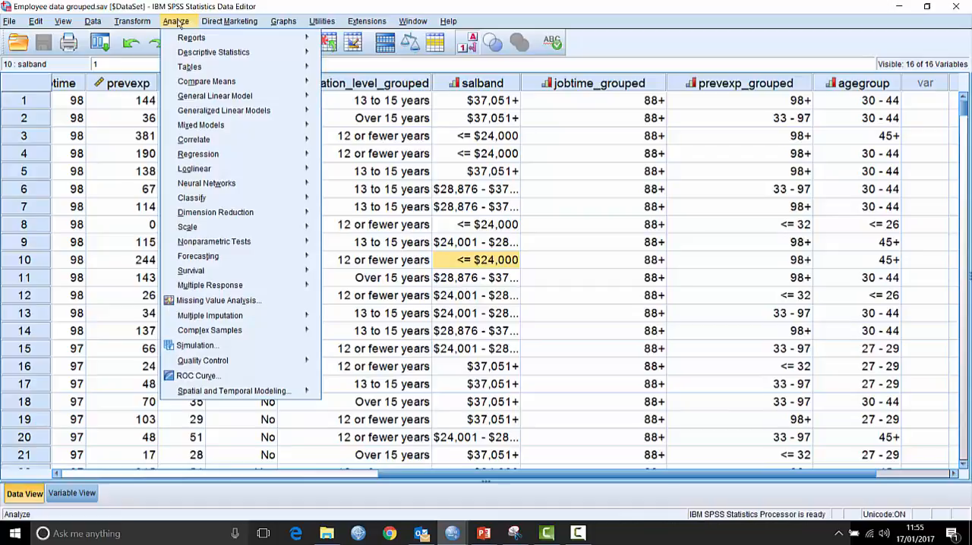
mouse_move(209, 140)
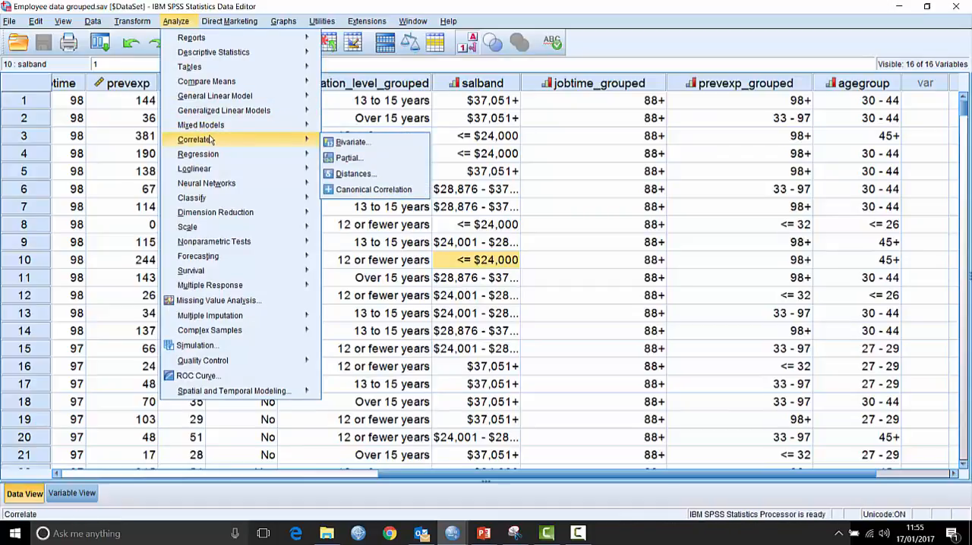
click(348, 142)
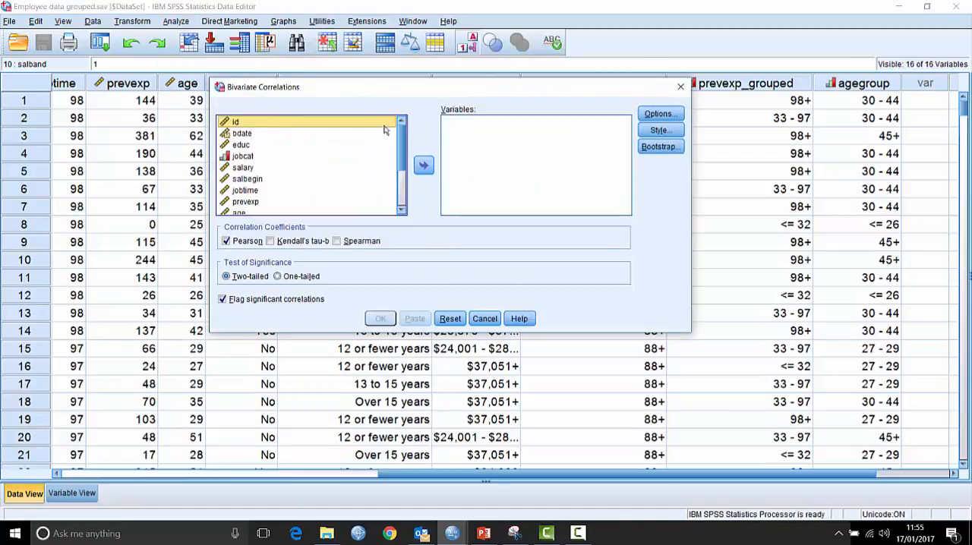
click(253, 145)
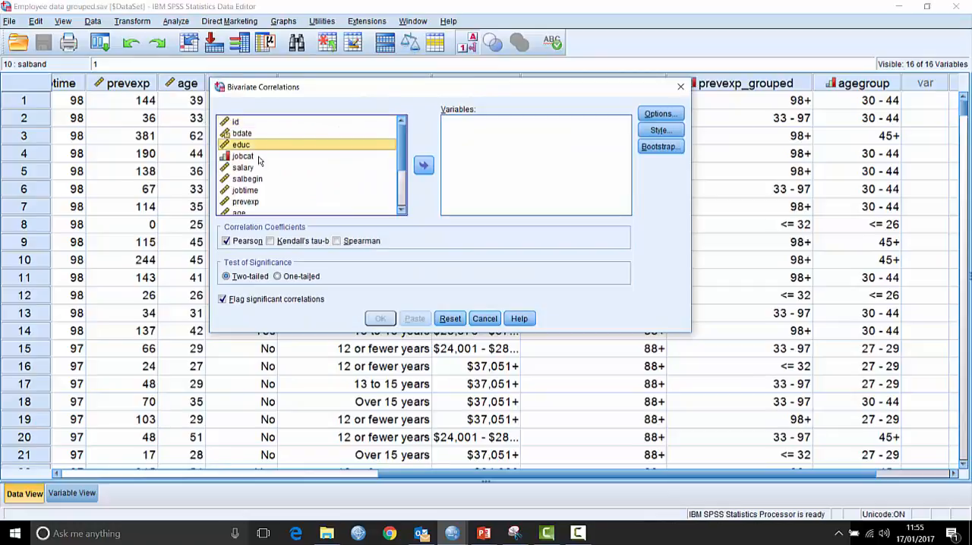
ctrl+click(255, 169)
ctrl+click(254, 180)
ctrl+click(252, 190)
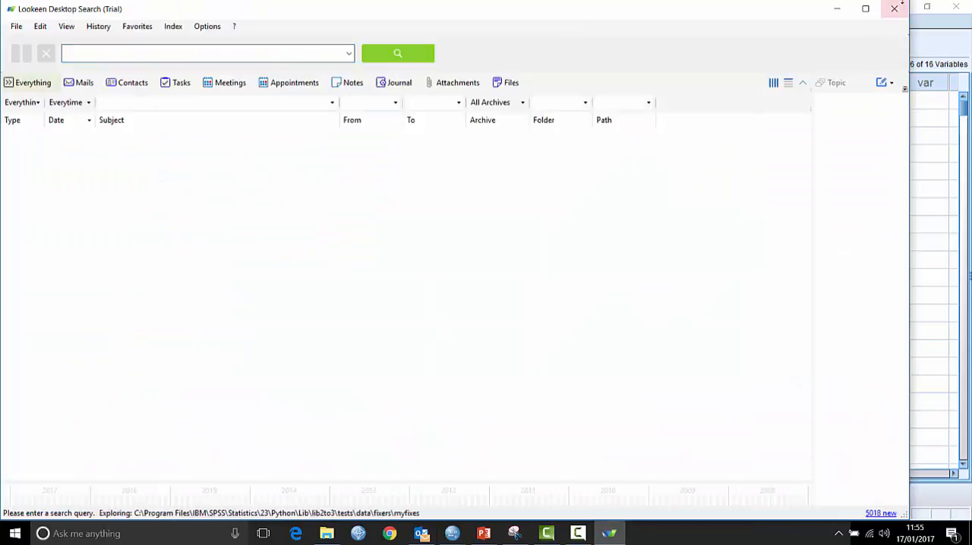
click(895, 8)
click(423, 165)
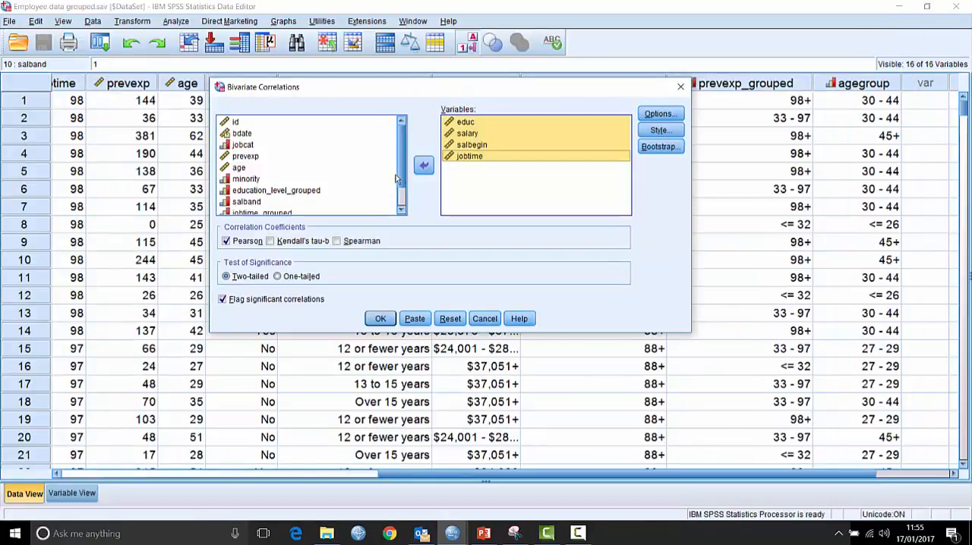
- Add age and prevexp to the correlation variables and run the Pearson correlations
click(243, 167)
click(424, 166)
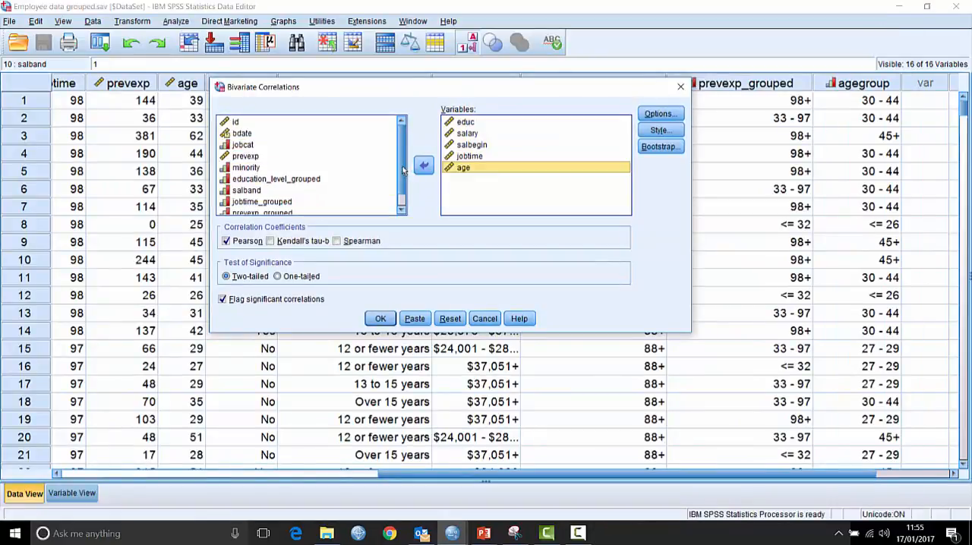
scroll(406, 188, down, 1)
scroll(407, 188, up, 1)
click(247, 155)
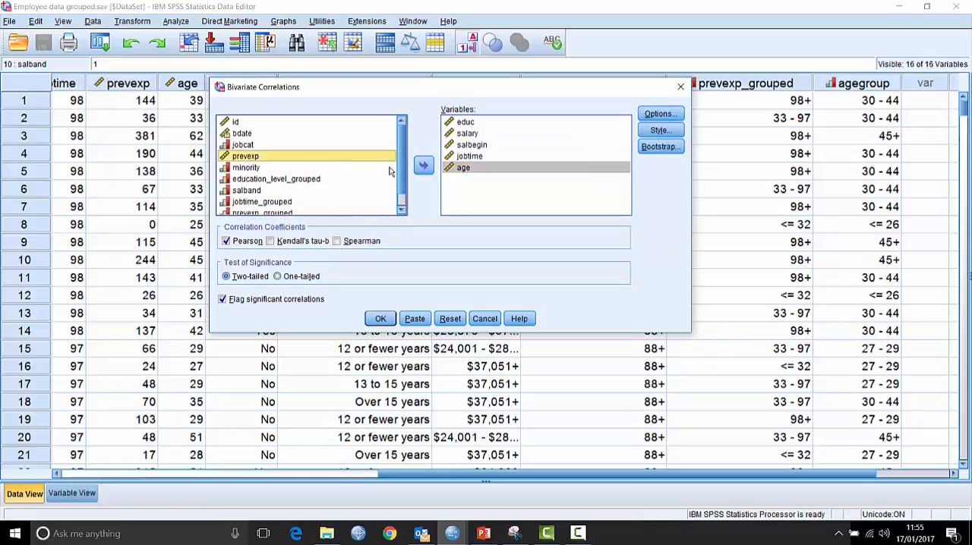
click(423, 166)
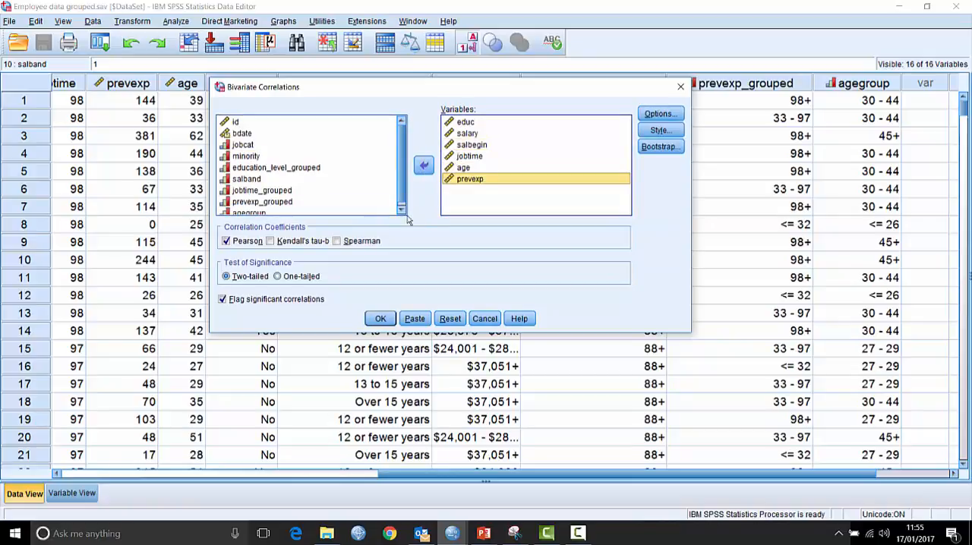
click(382, 319)
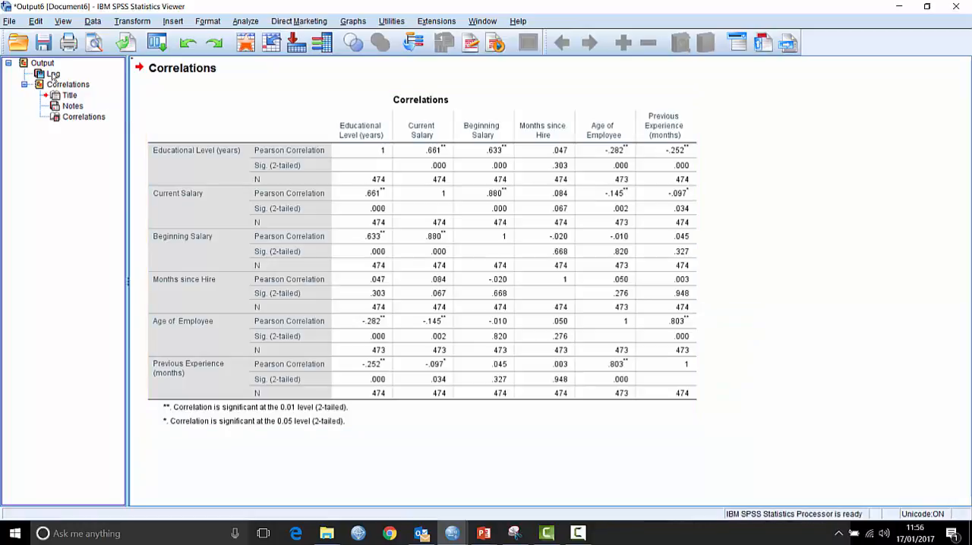
- Delete the correlations output and open the table style settings of Bivariate Correlations
click(25, 63)
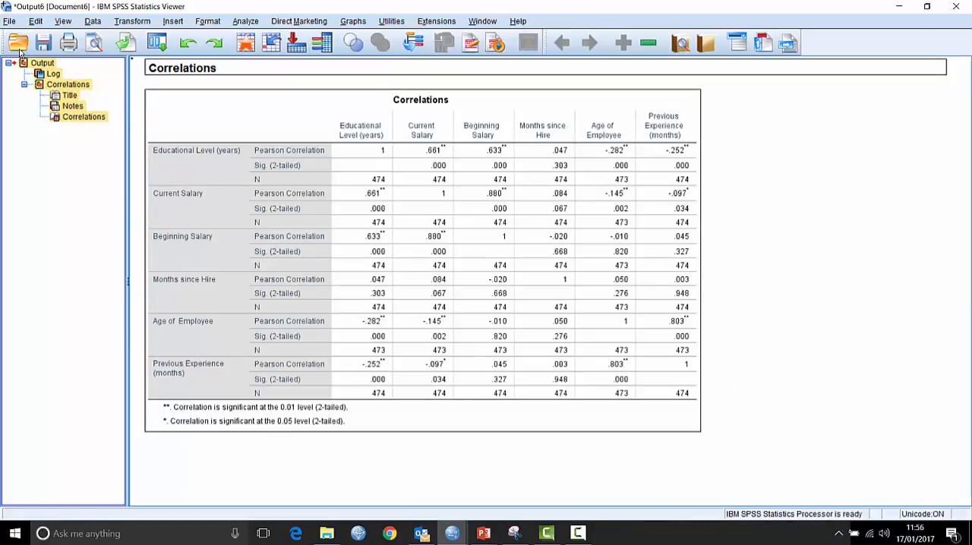
key(Delete)
click(157, 41)
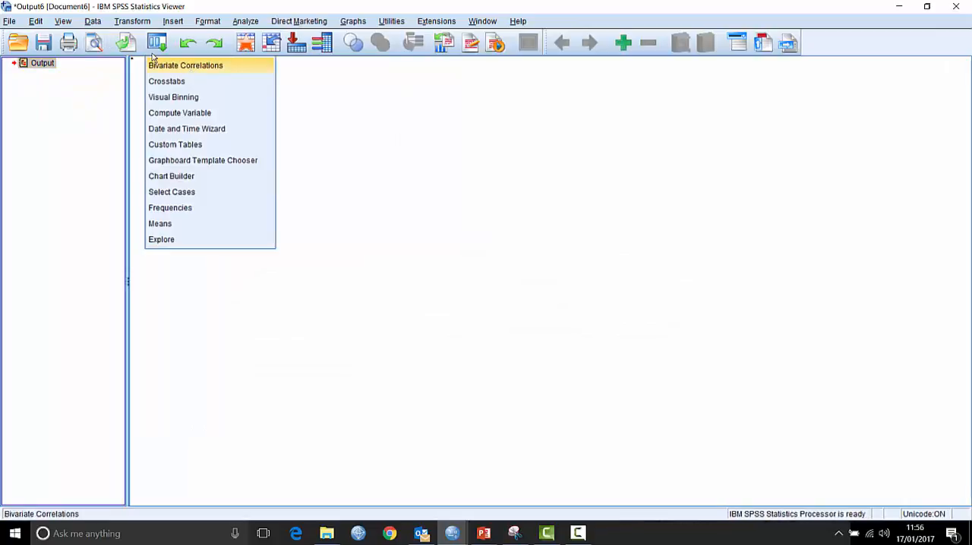
click(192, 66)
click(647, 134)
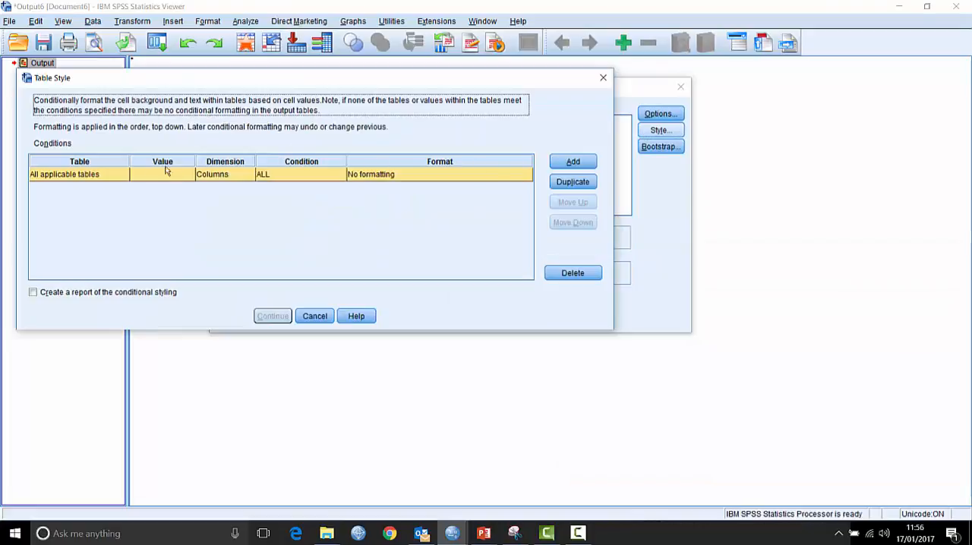
- Apply the conditional style to Correlation values in the Correlations tables
click(115, 180)
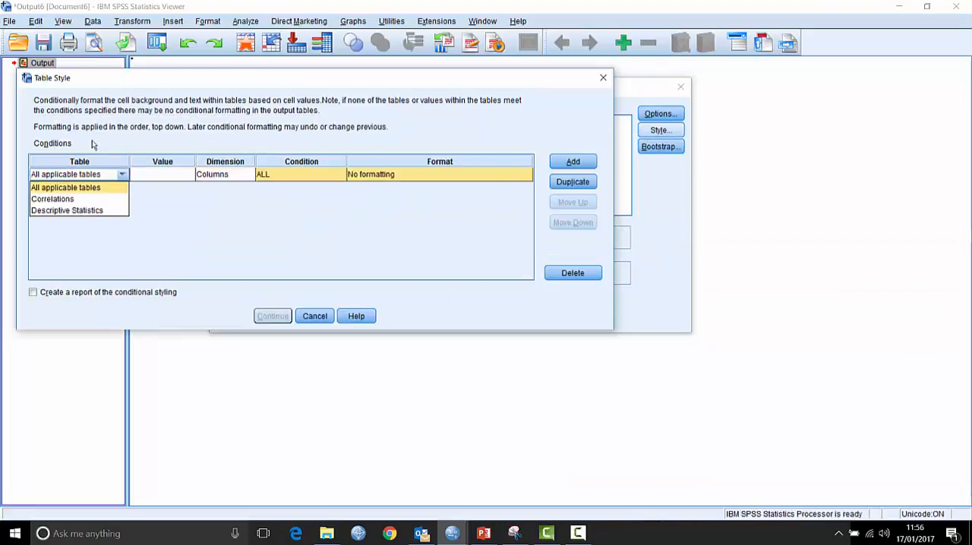
click(84, 201)
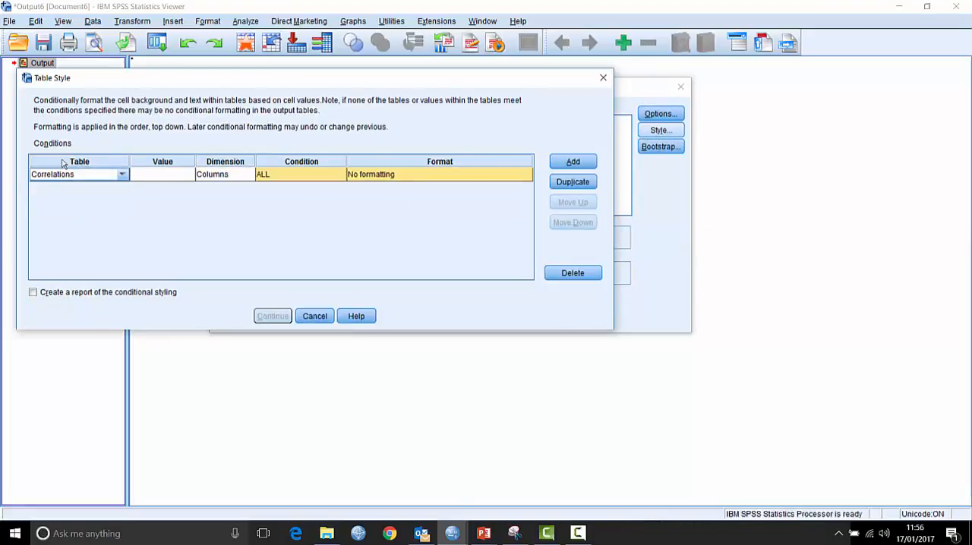
click(186, 176)
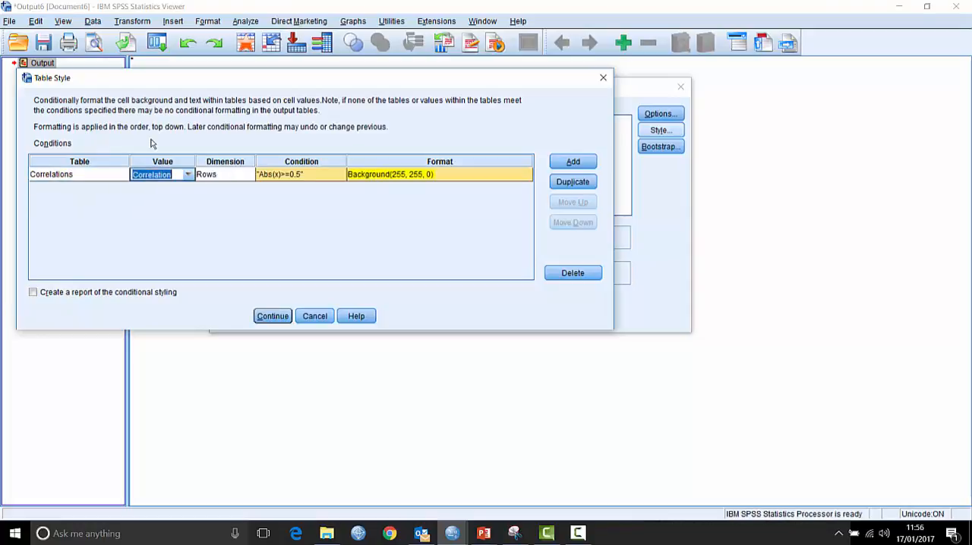
click(151, 140)
- Try applying the formatting to all Correlation values without a threshold
click(341, 174)
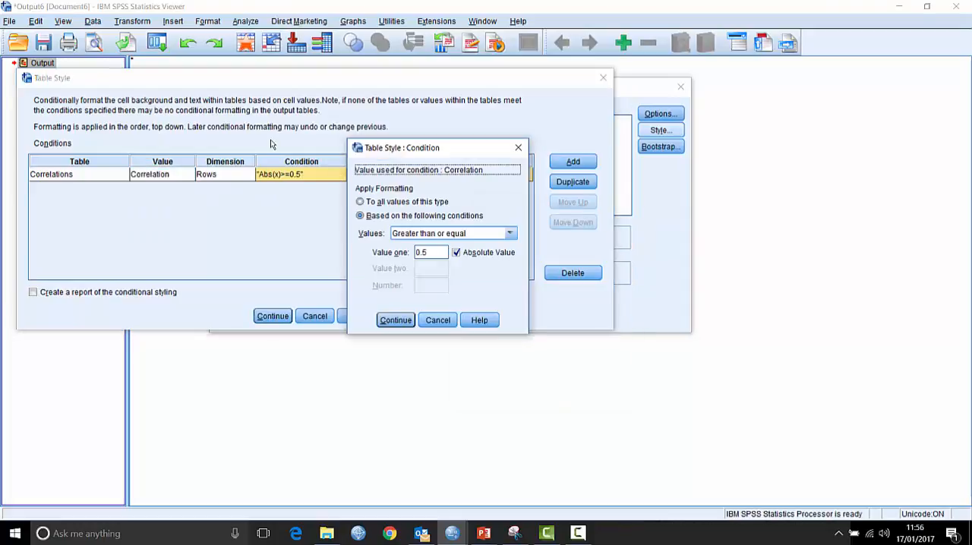
click(463, 236)
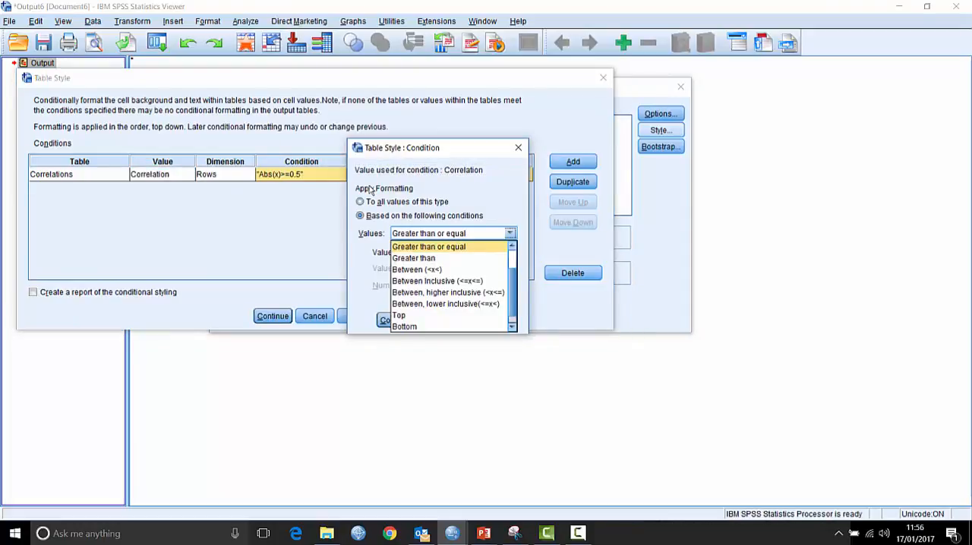
click(515, 205)
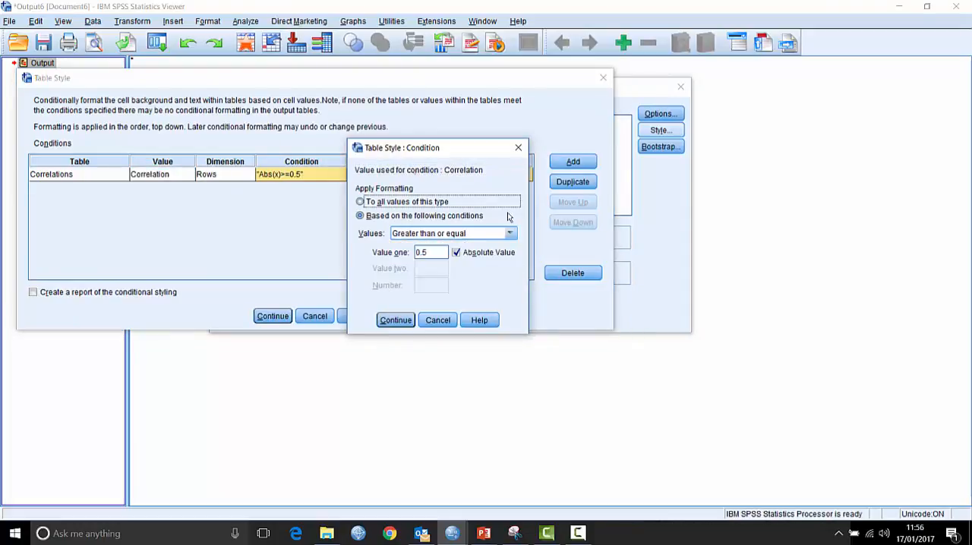
click(395, 320)
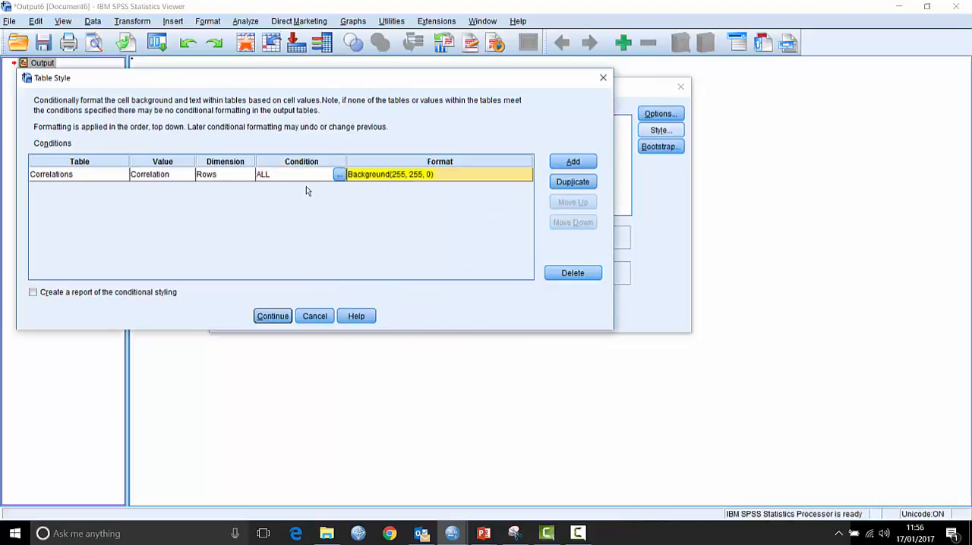
- Set the style condition to absolute correlation values Greater than or equal to 0.66
click(338, 174)
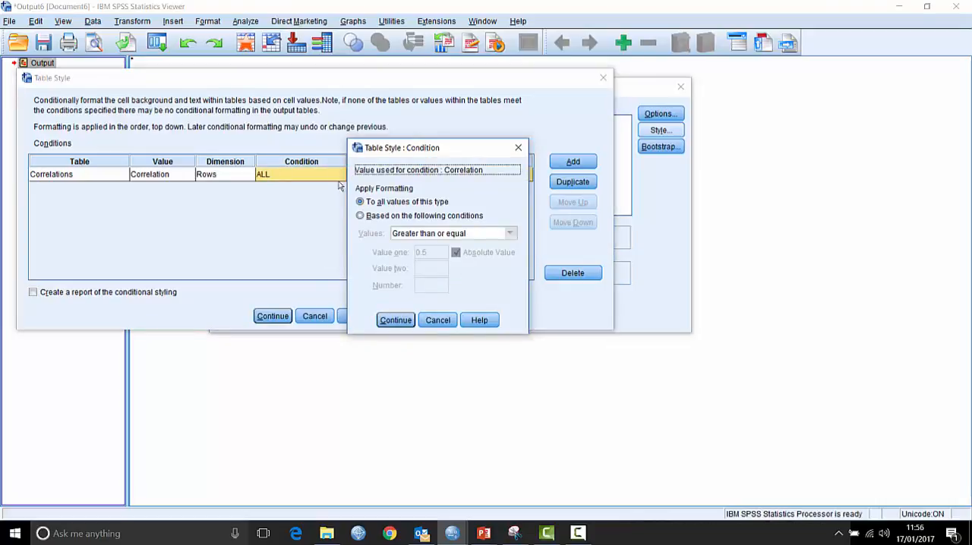
click(371, 218)
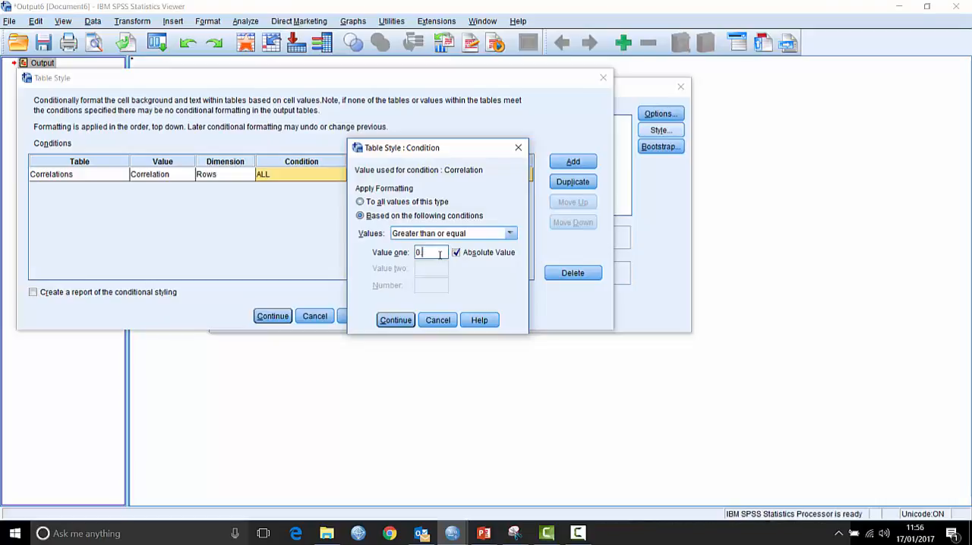
click(396, 320)
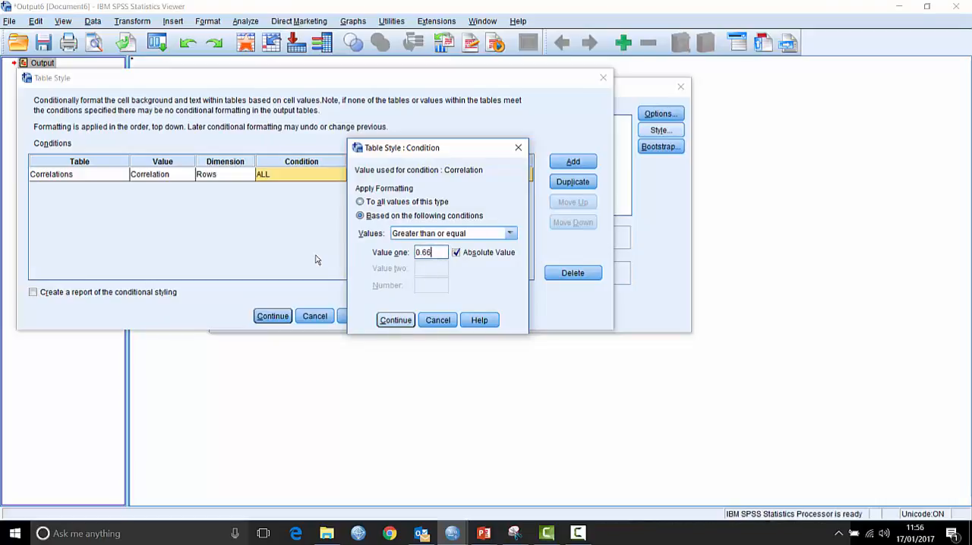
- Format the matching correlation cells with an orange background and bold red text
click(460, 175)
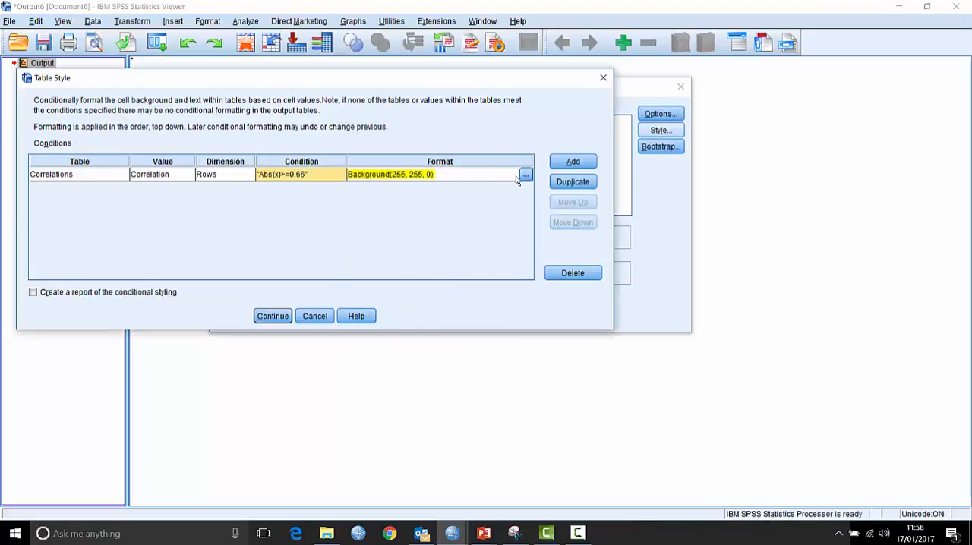
click(523, 174)
click(369, 174)
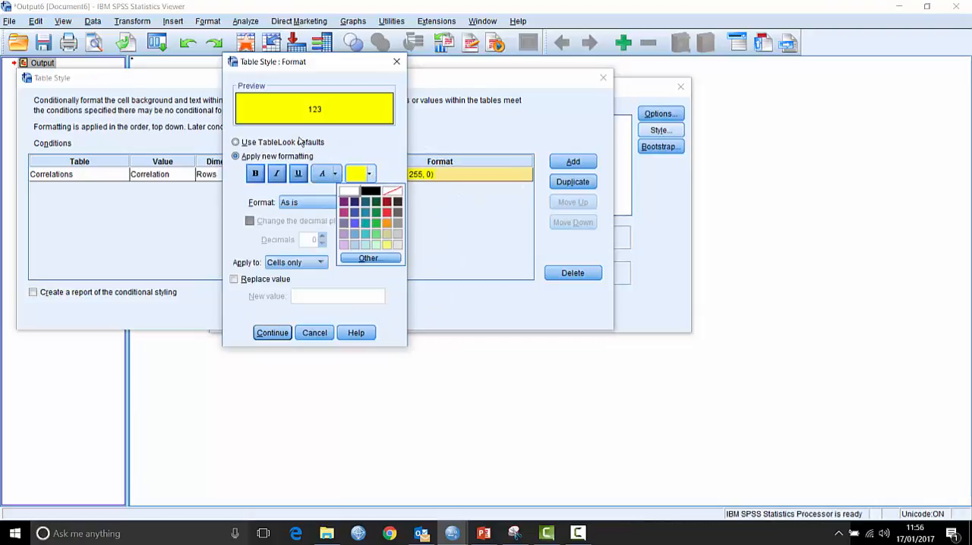
click(386, 222)
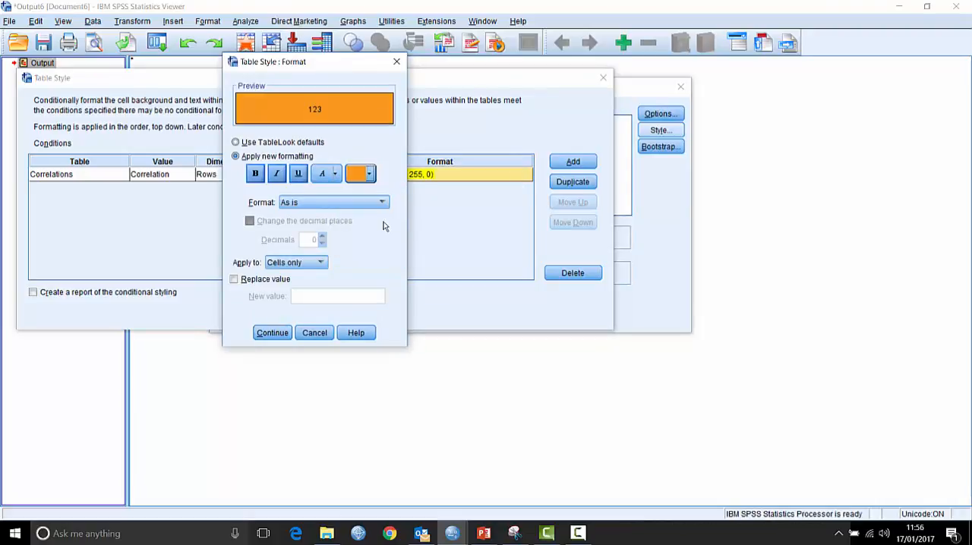
click(334, 173)
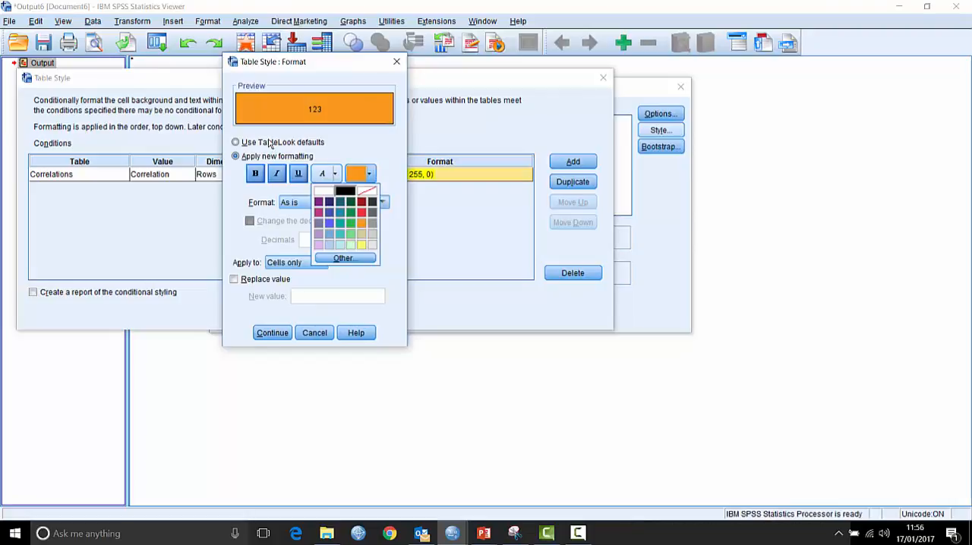
click(362, 214)
click(255, 174)
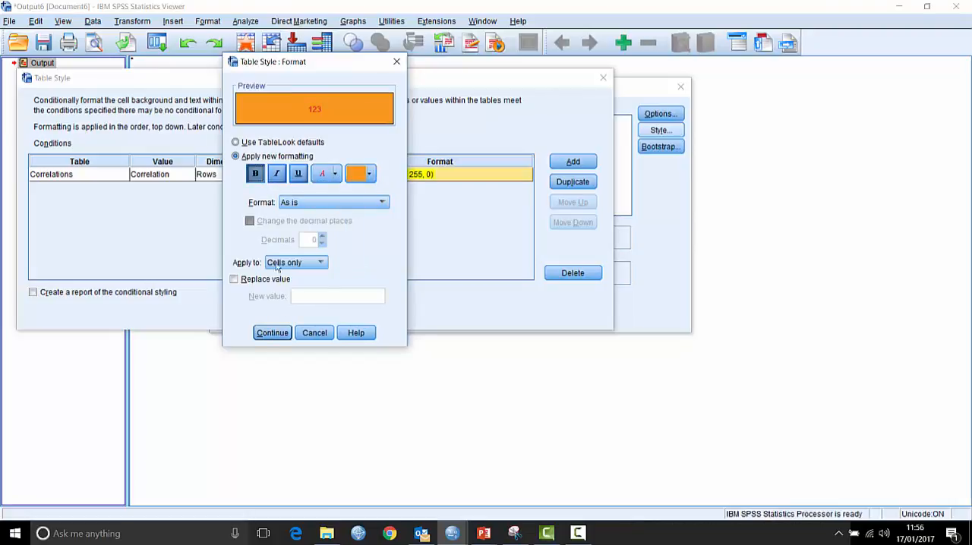
click(273, 332)
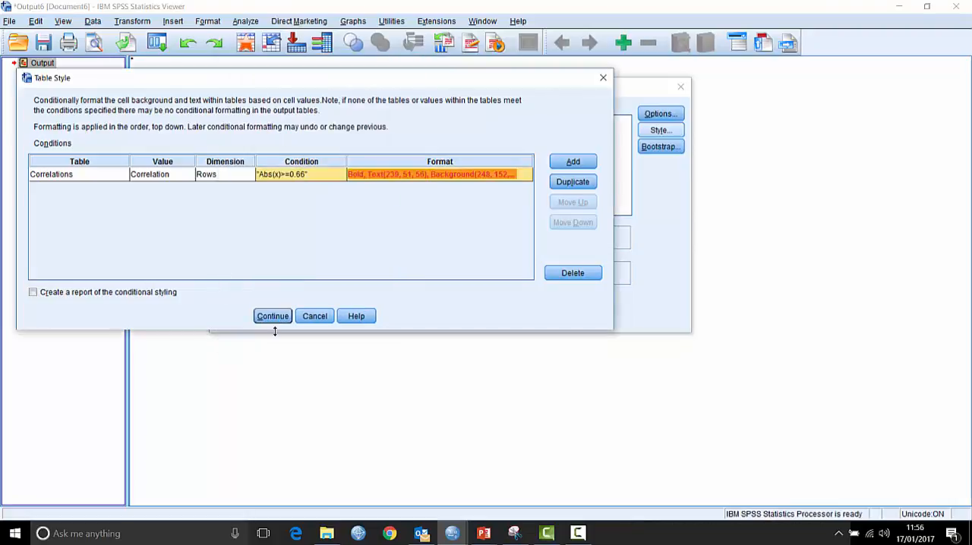
- Add a second conditional style rule for Correlation values in the Correlations tables
click(573, 161)
click(89, 191)
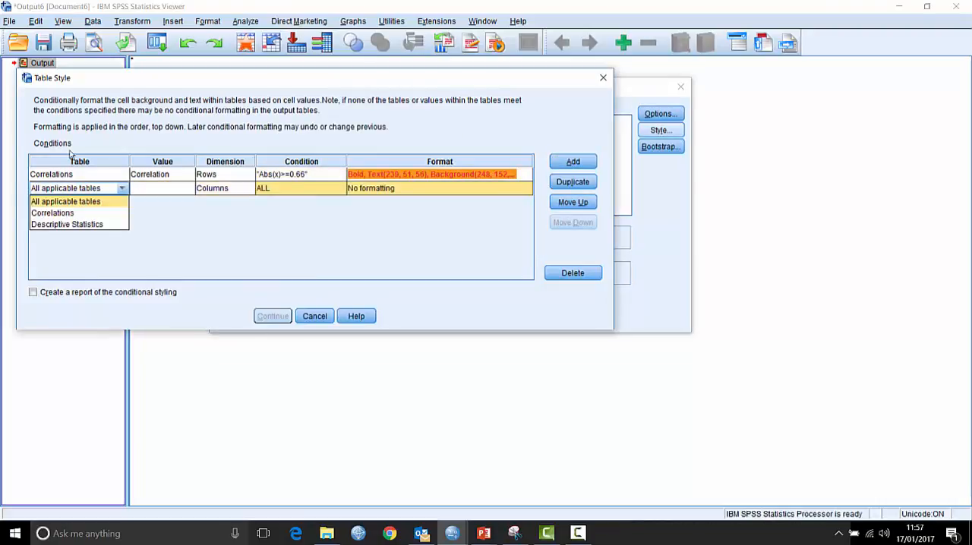
click(71, 213)
click(179, 190)
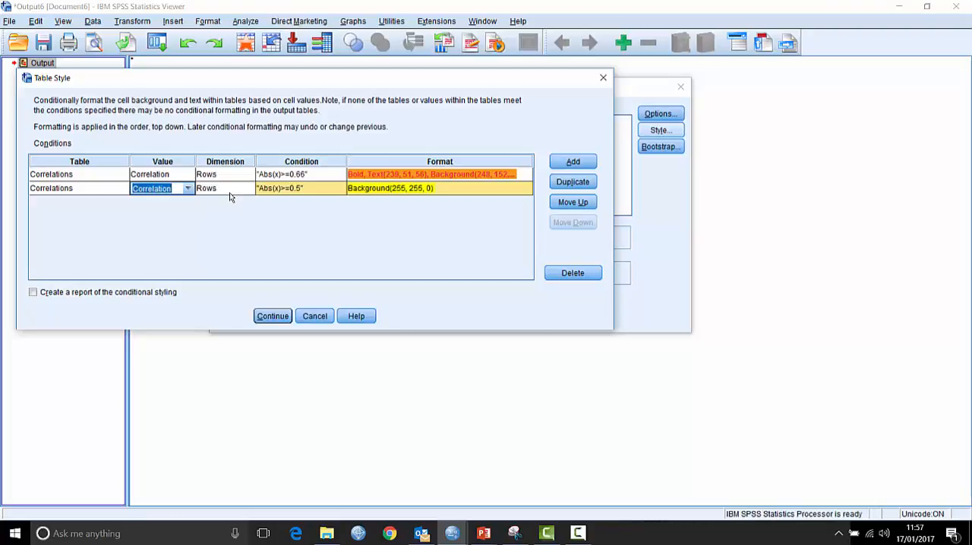
- Set the second rule's condition to absolute correlation values of Exactly 1
click(331, 191)
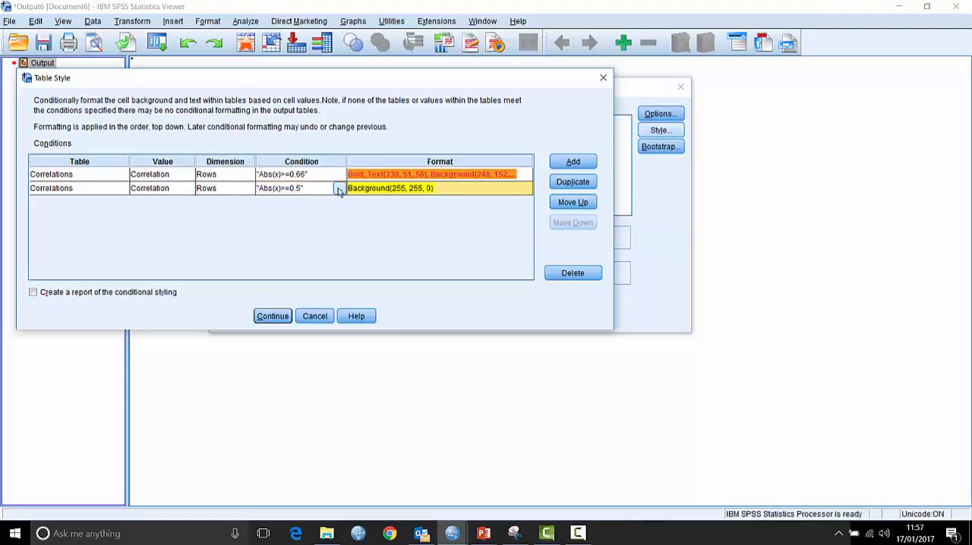
click(339, 188)
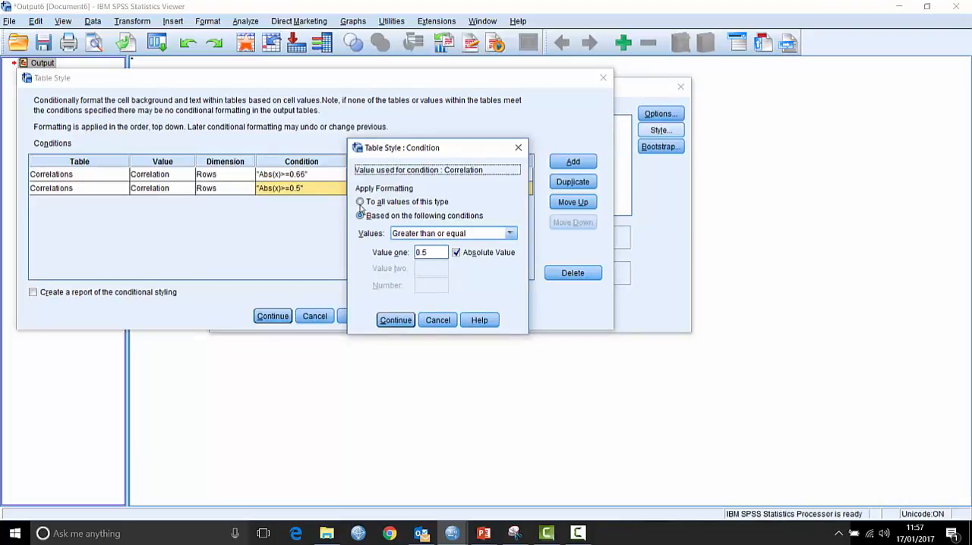
click(480, 236)
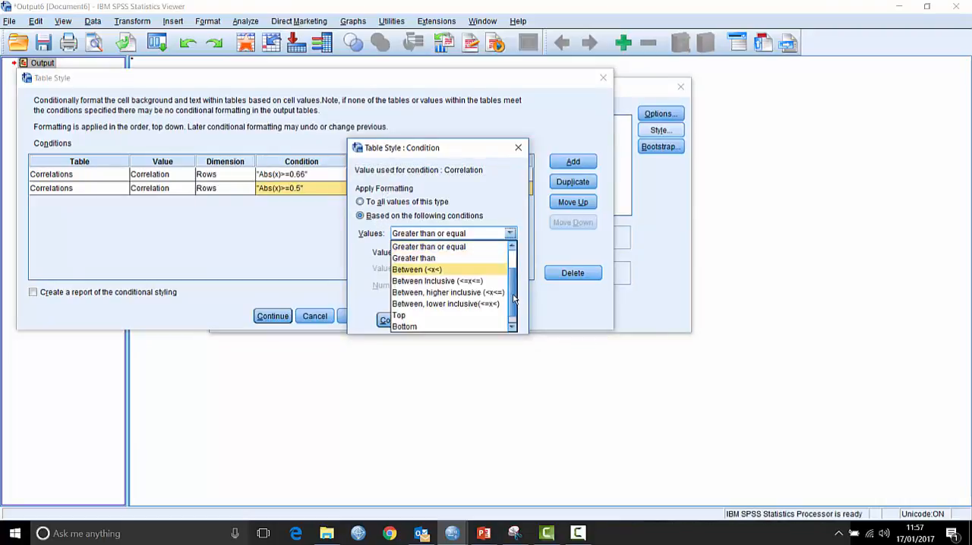
scroll(513, 298, up, 1)
click(431, 246)
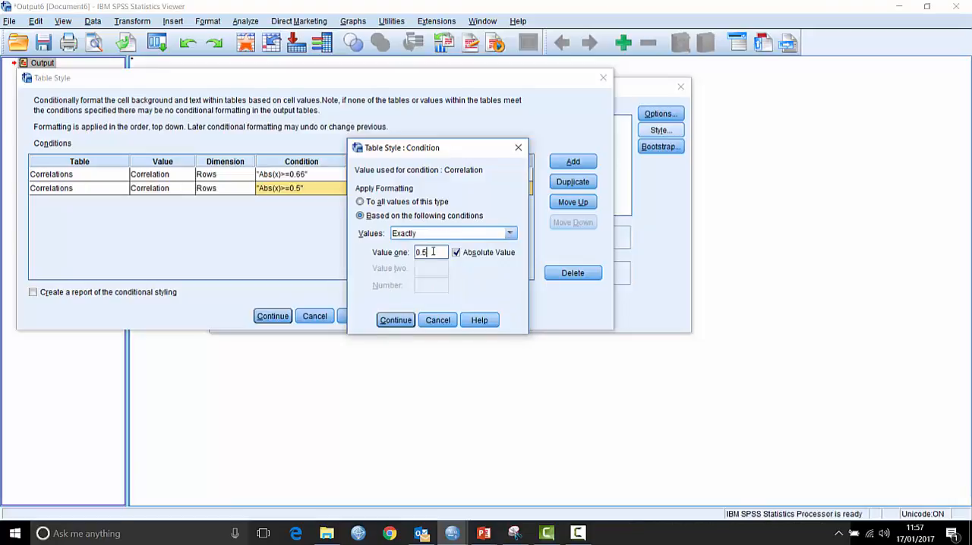
drag(432, 252, 410, 254)
text(1)
click(386, 321)
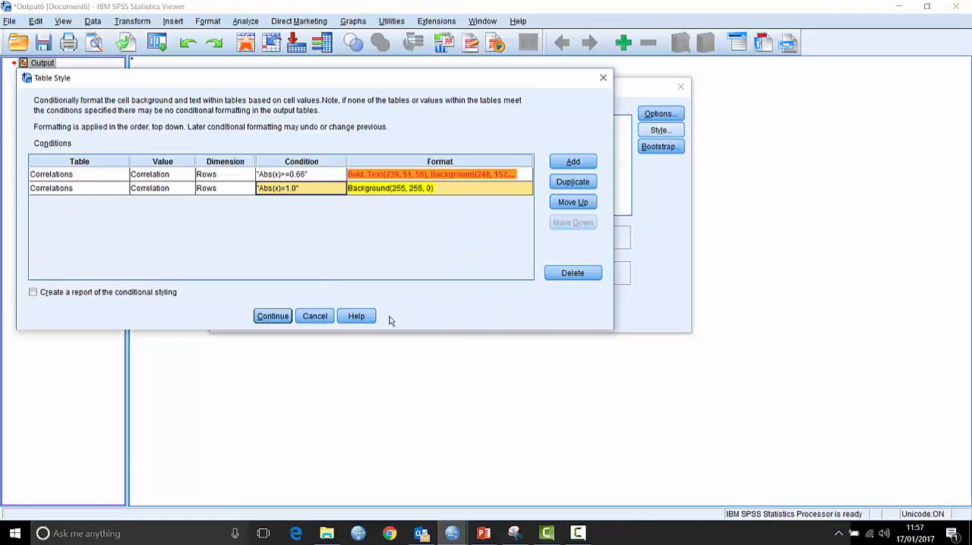
- Format the cells matching the second rule with no background colour and grey text
click(465, 196)
click(524, 190)
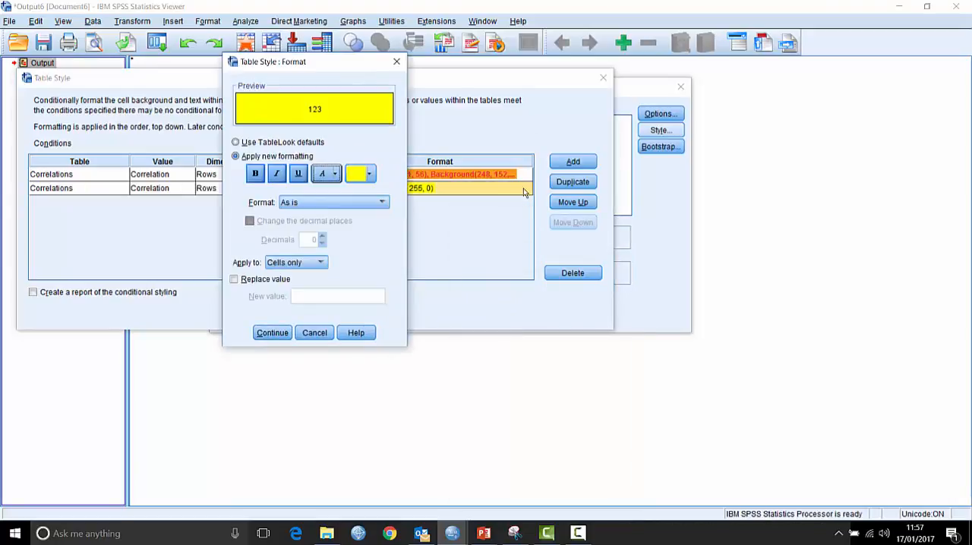
click(372, 174)
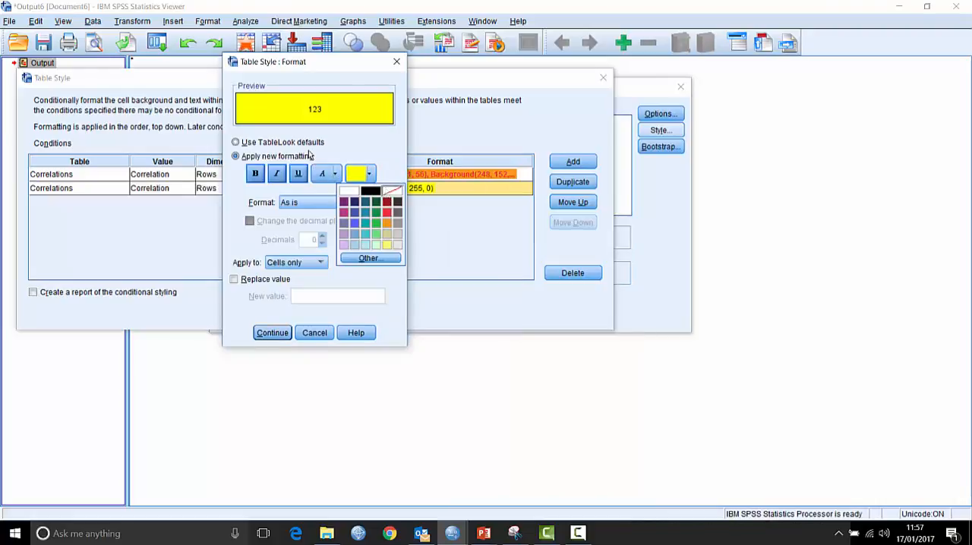
click(390, 190)
click(335, 174)
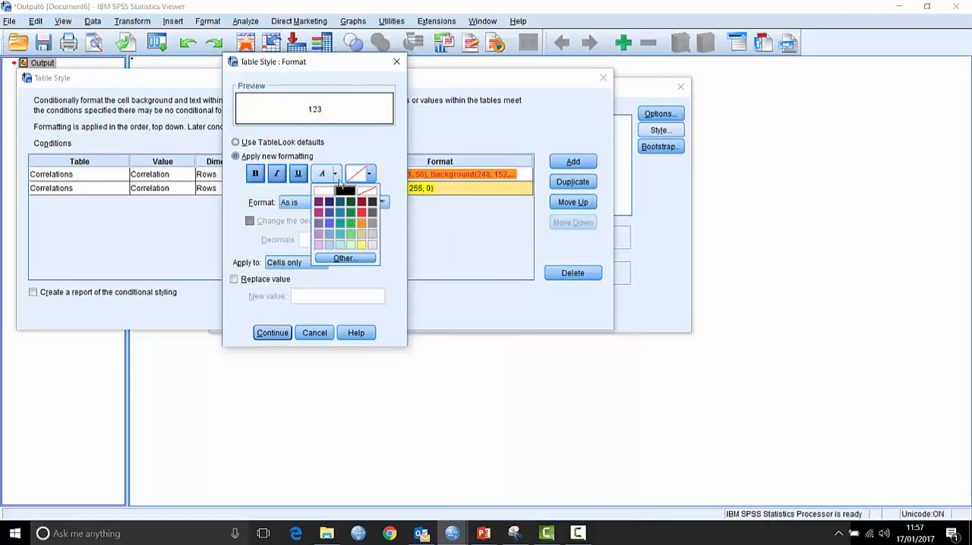
click(372, 225)
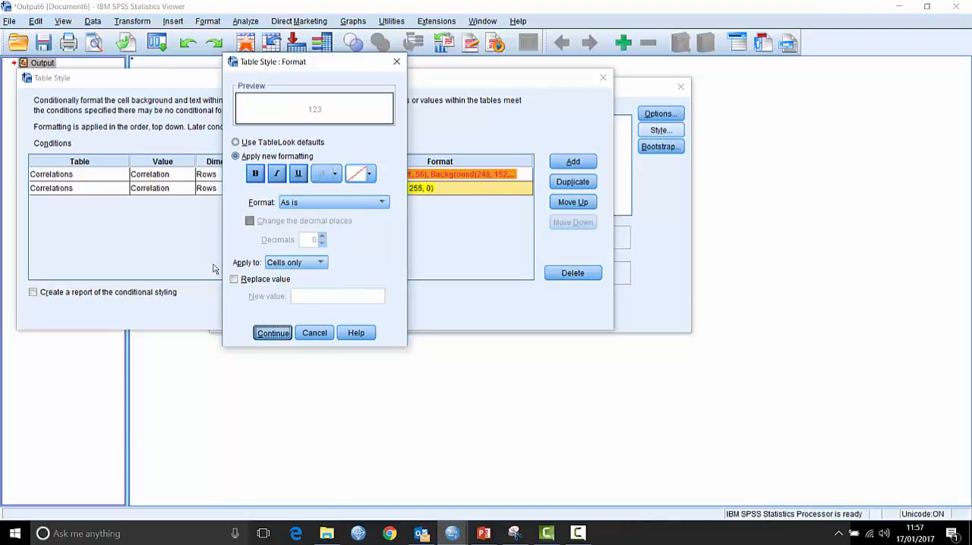
click(267, 332)
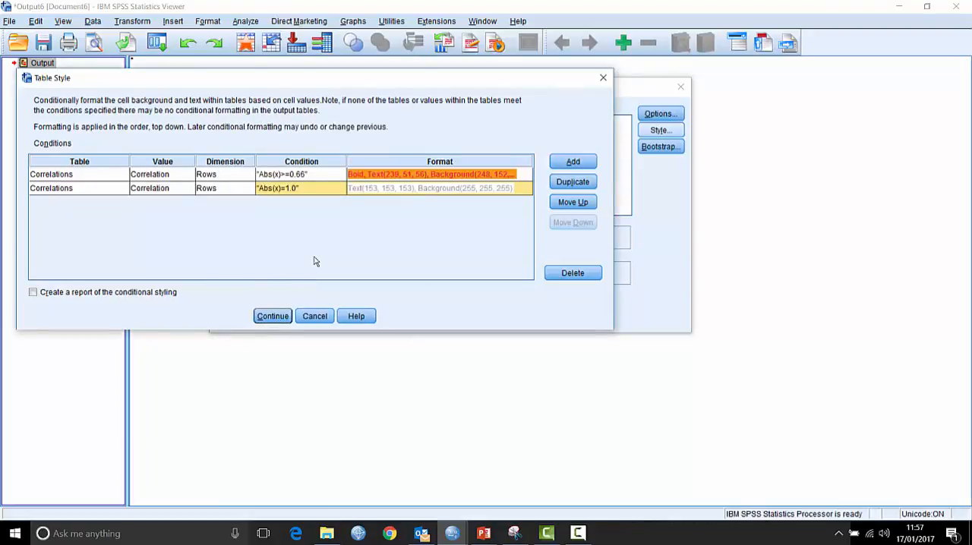
- Add a third conditional style rule for the Correlations tables
click(574, 162)
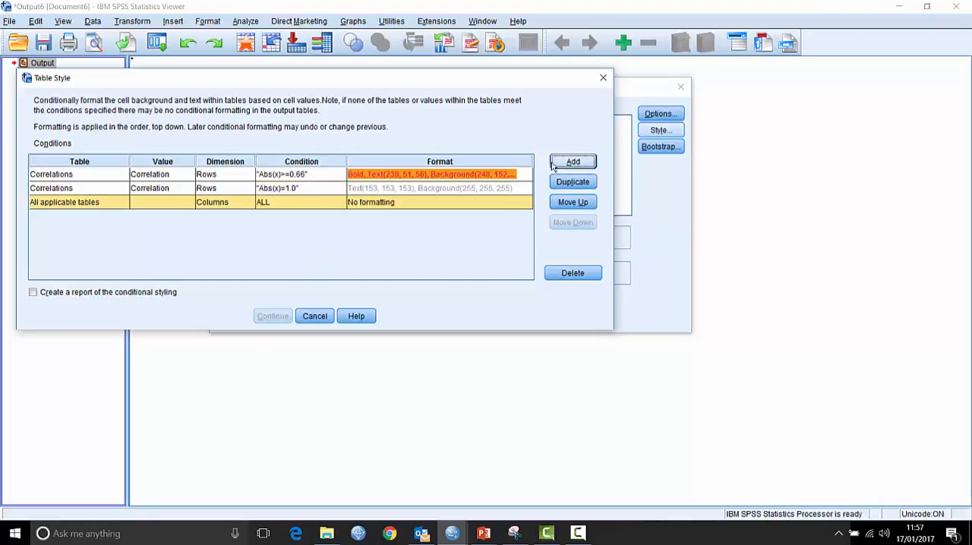
click(127, 202)
click(85, 226)
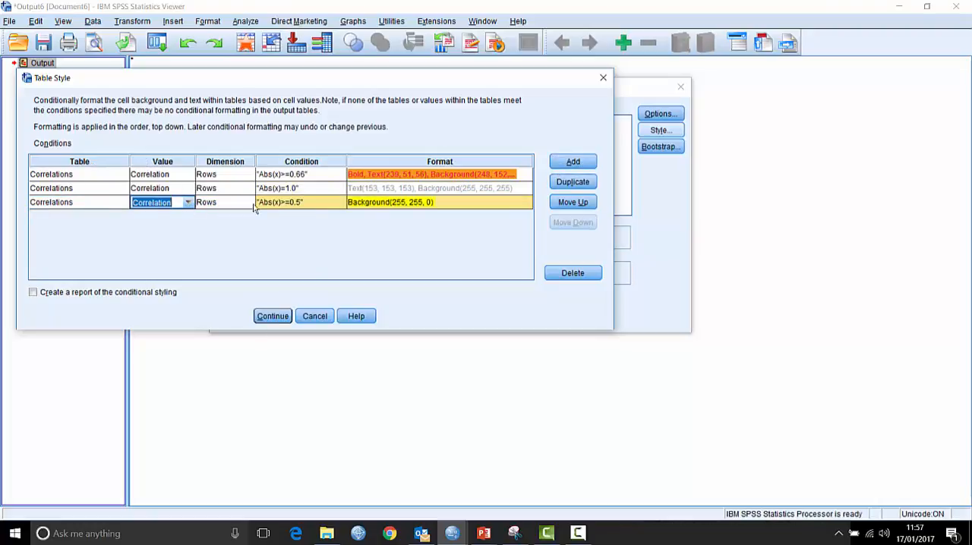
- Set the third rule's condition to Between, lower inclusive, for correlation values from 0.33 up to 0.66
click(310, 207)
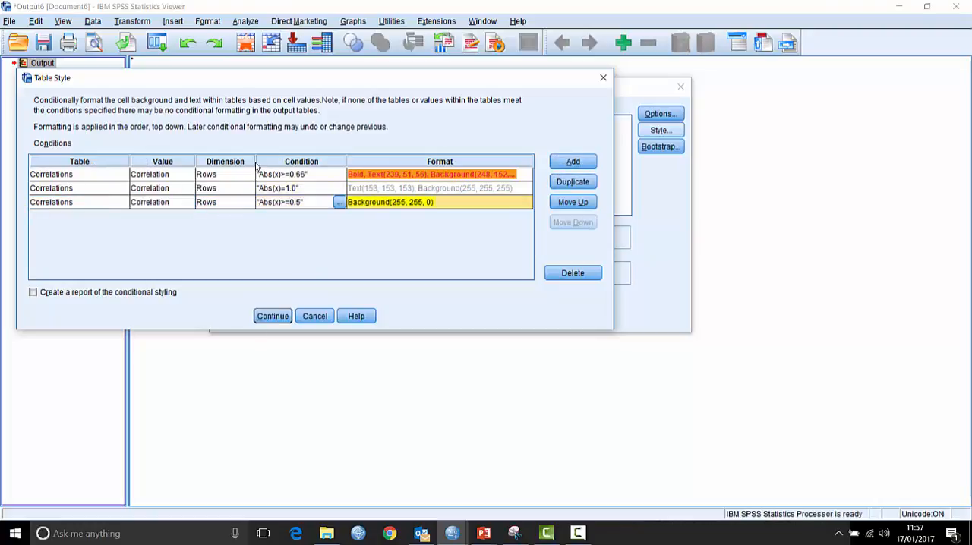
click(339, 203)
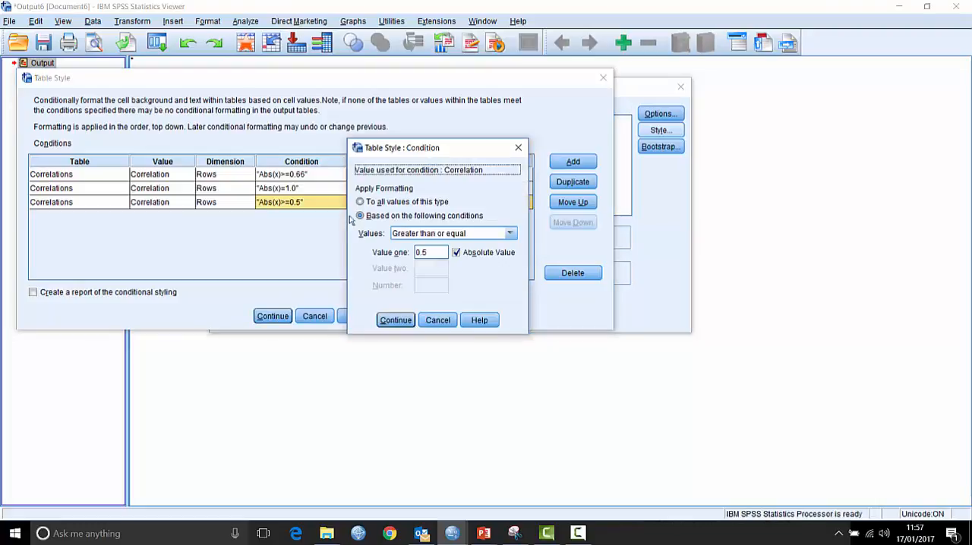
click(484, 236)
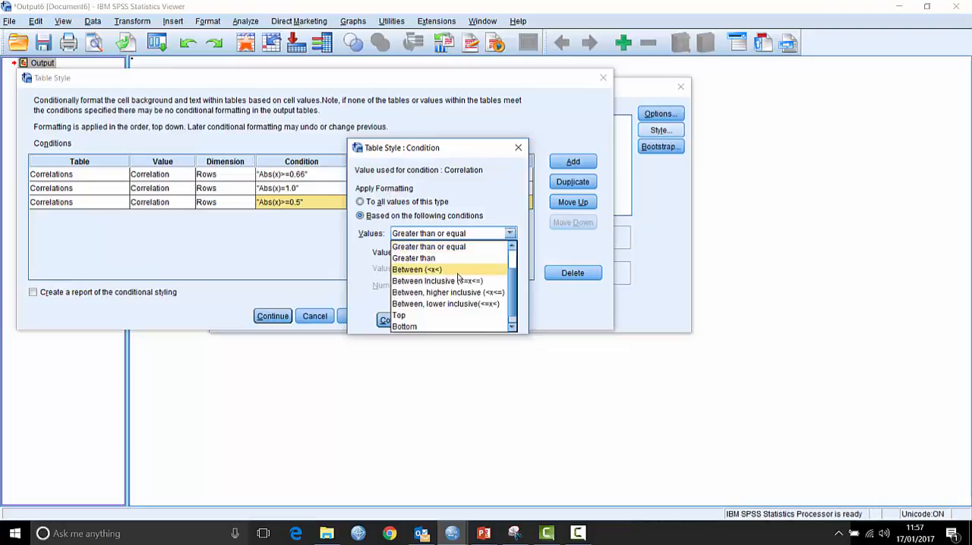
click(454, 304)
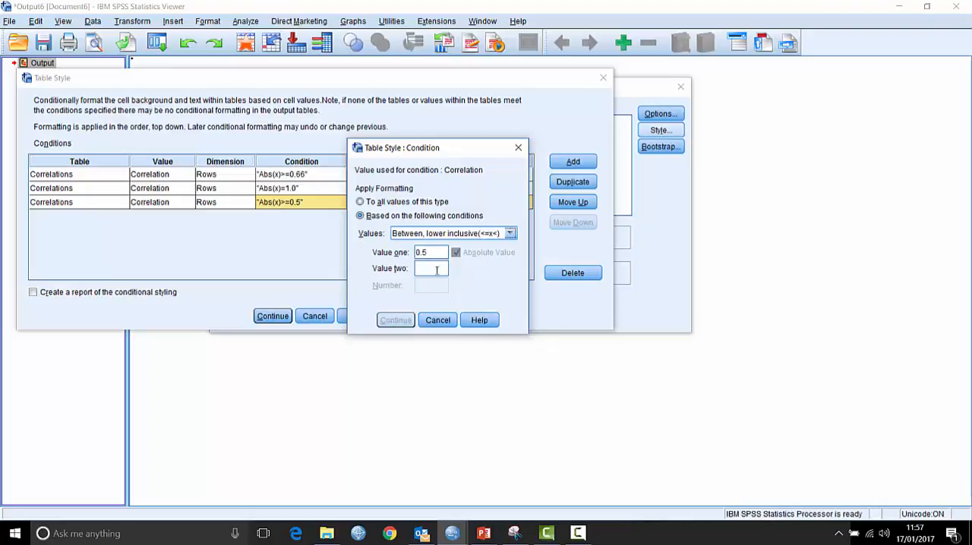
drag(432, 254, 346, 204)
text(33)
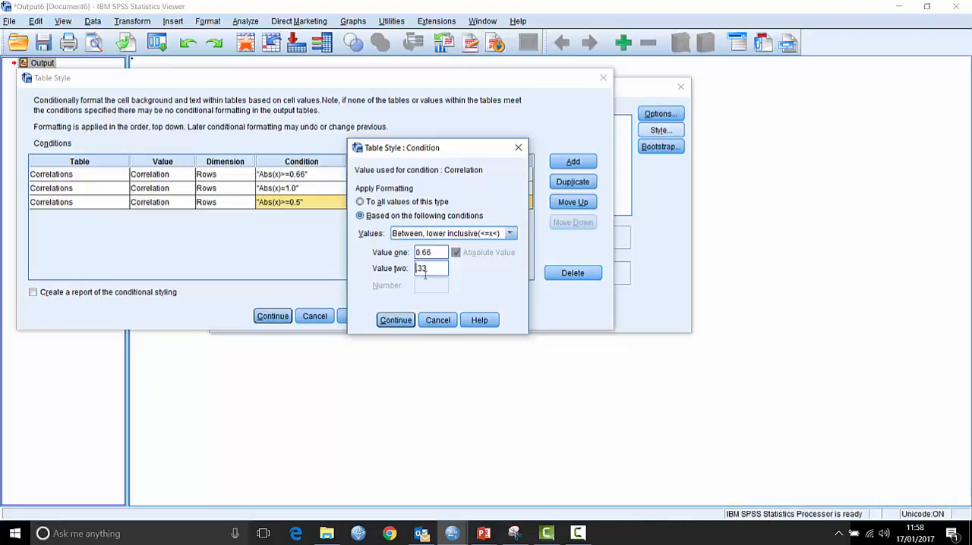
click(396, 320)
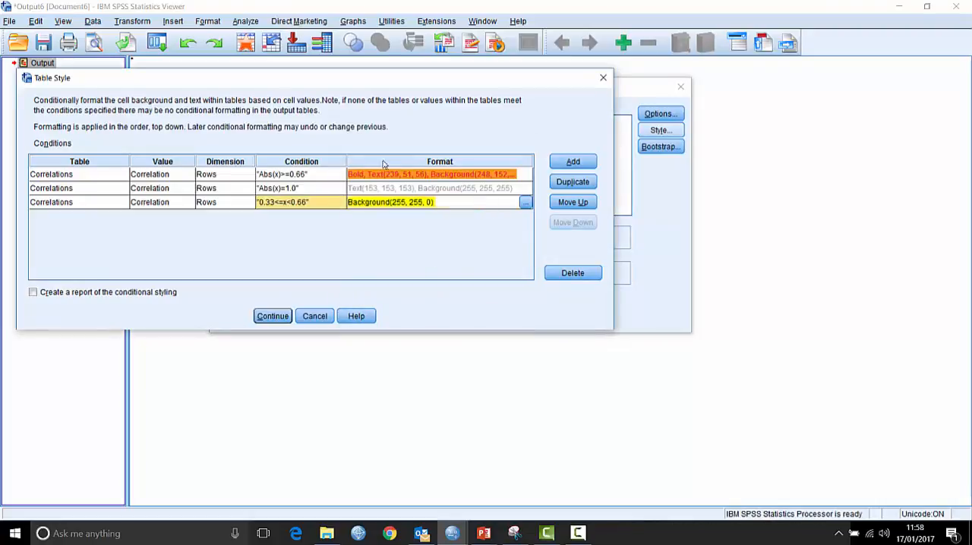
- Give the cells matching the third rule a light yellow background
click(526, 202)
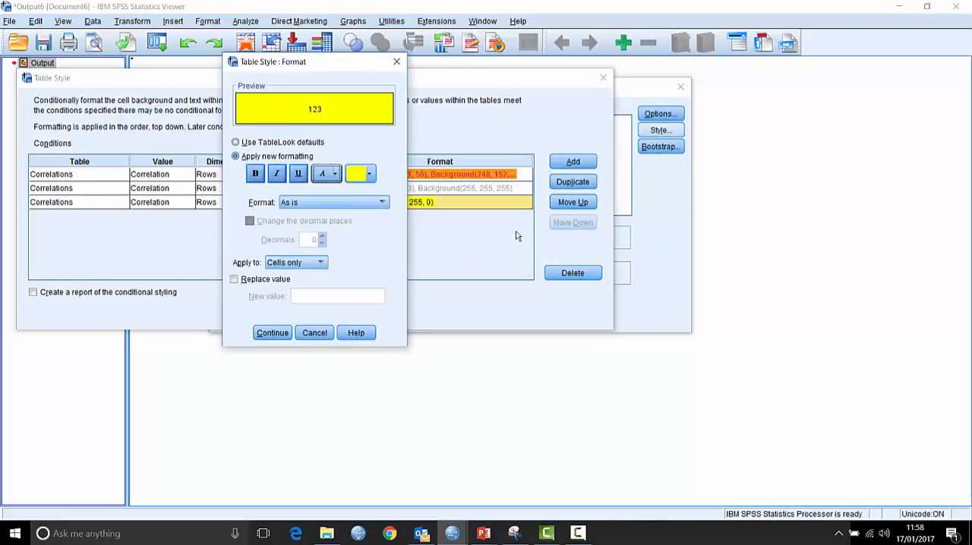
click(369, 175)
click(384, 244)
click(272, 333)
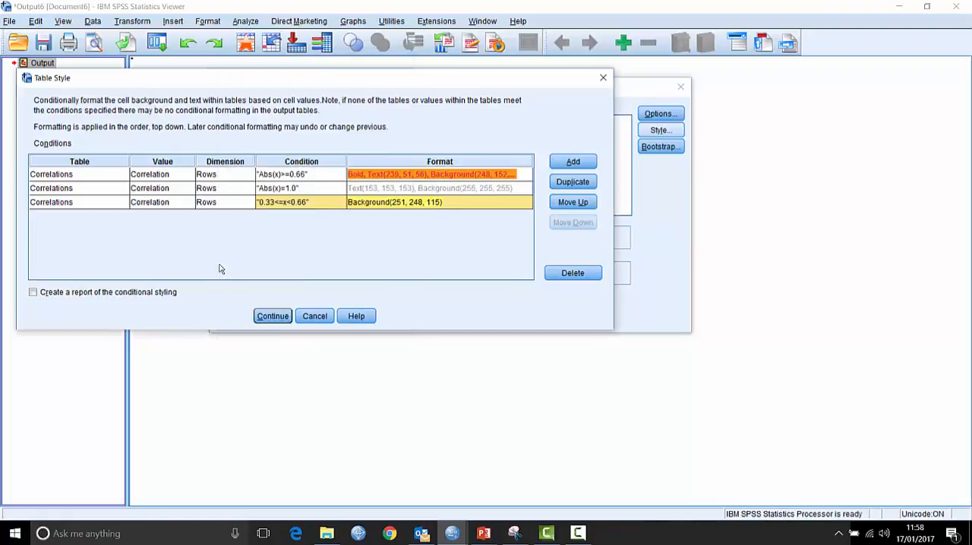
- Accept the table style rules and run the bivariate correlations to produce the styled Correlations table
click(272, 315)
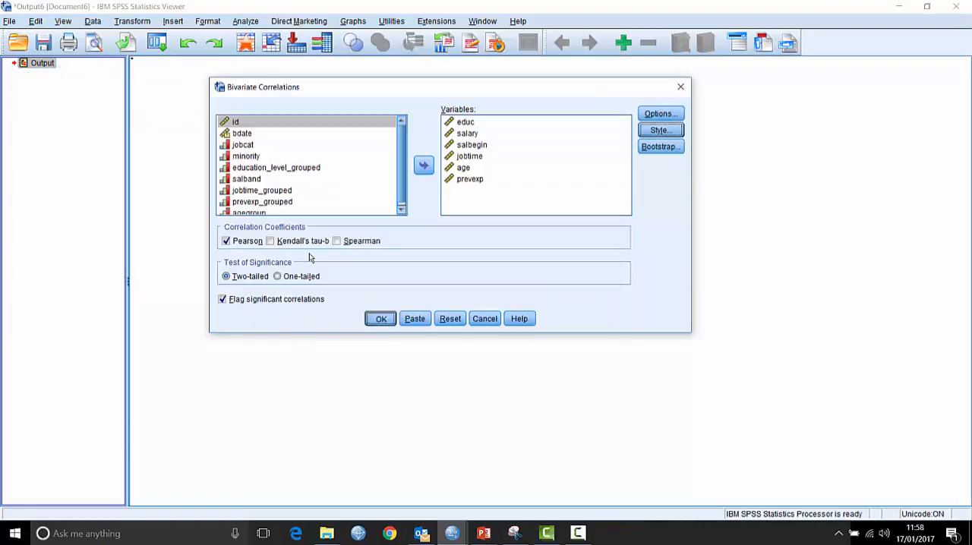
key(Return)
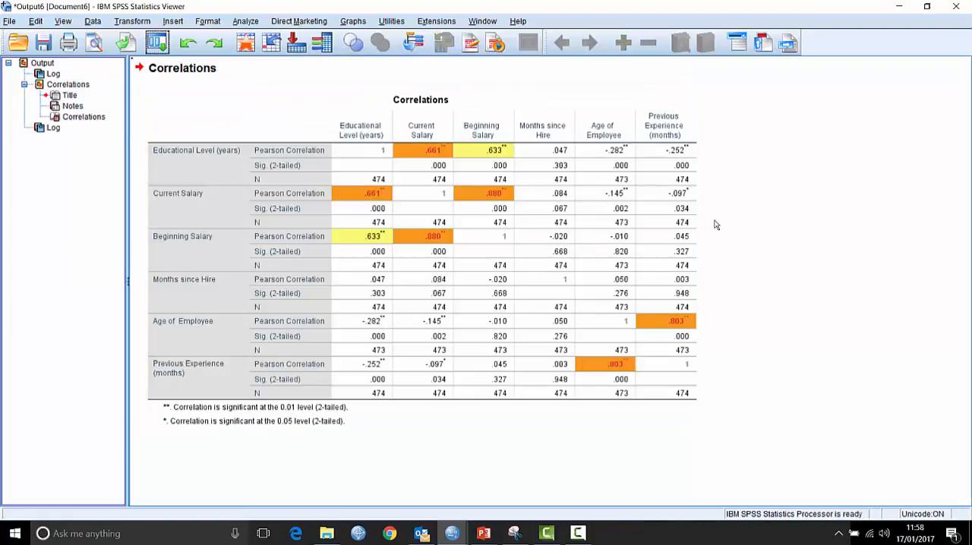
click(444, 211)
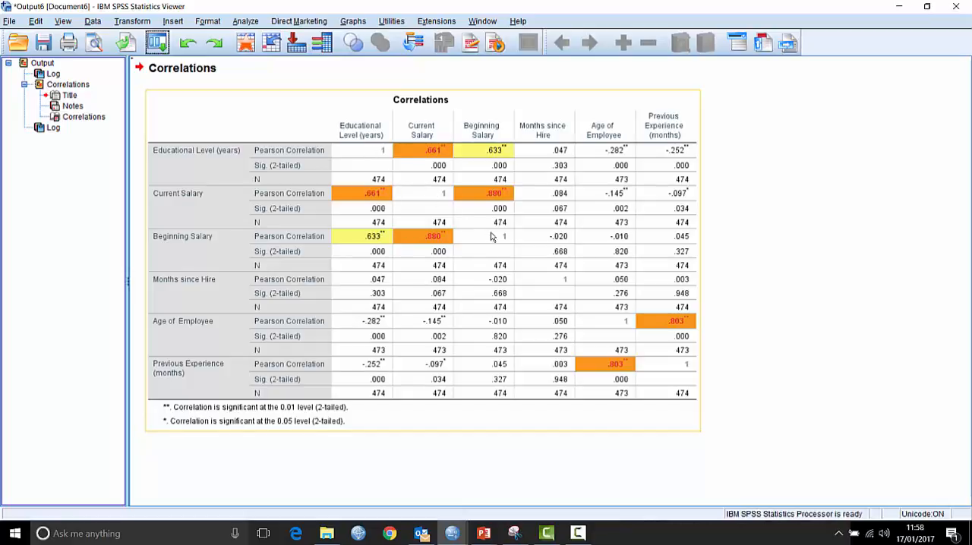
click(702, 390)
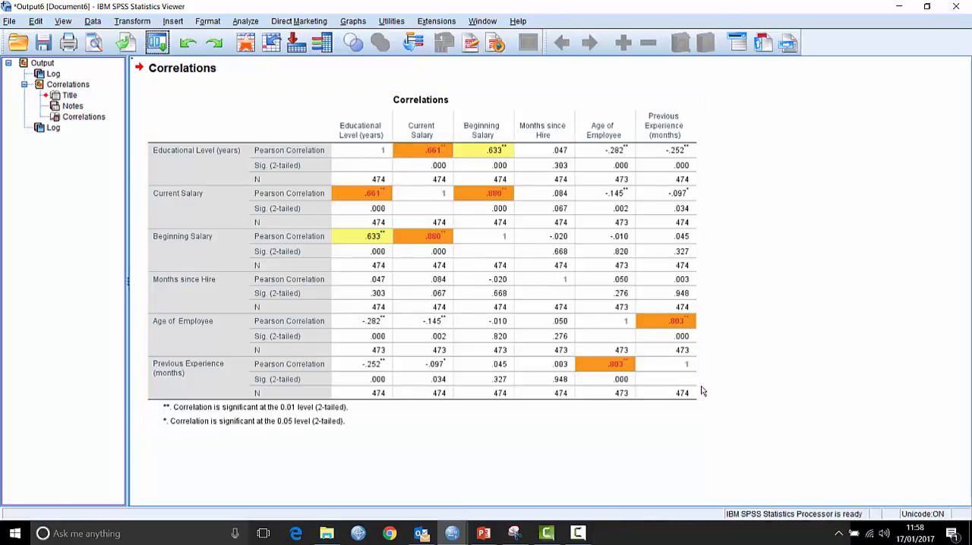